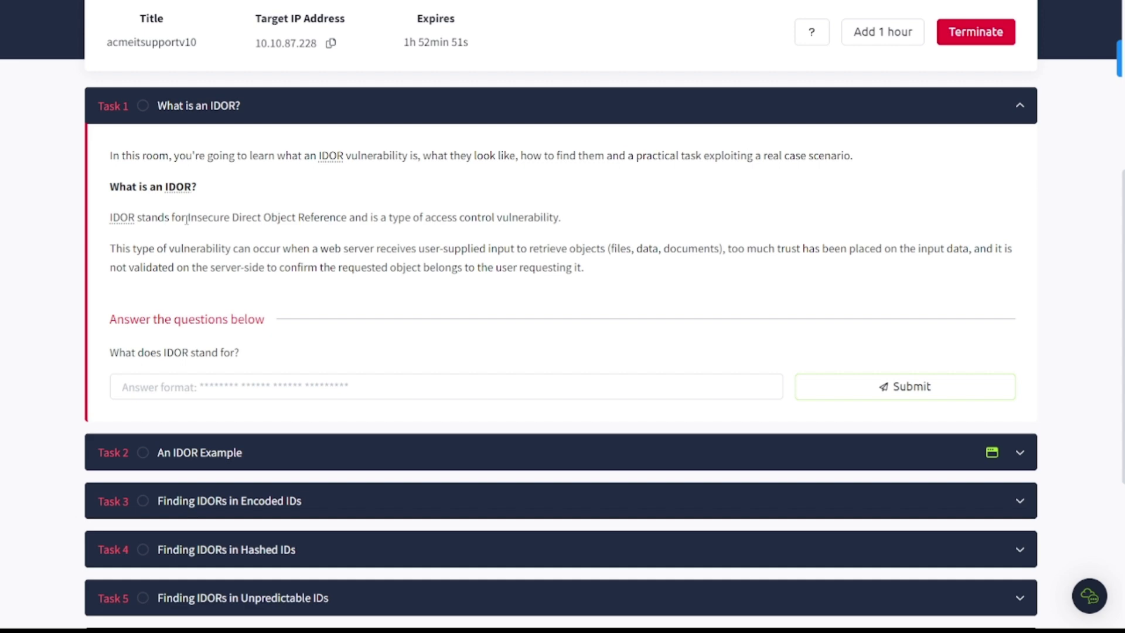
Step: Copy 'Insecure Direct Object Reference' from the text and submit it as the Task 1 answer
left_click_drag(187, 219, 347, 219)
key("ctrl+c")
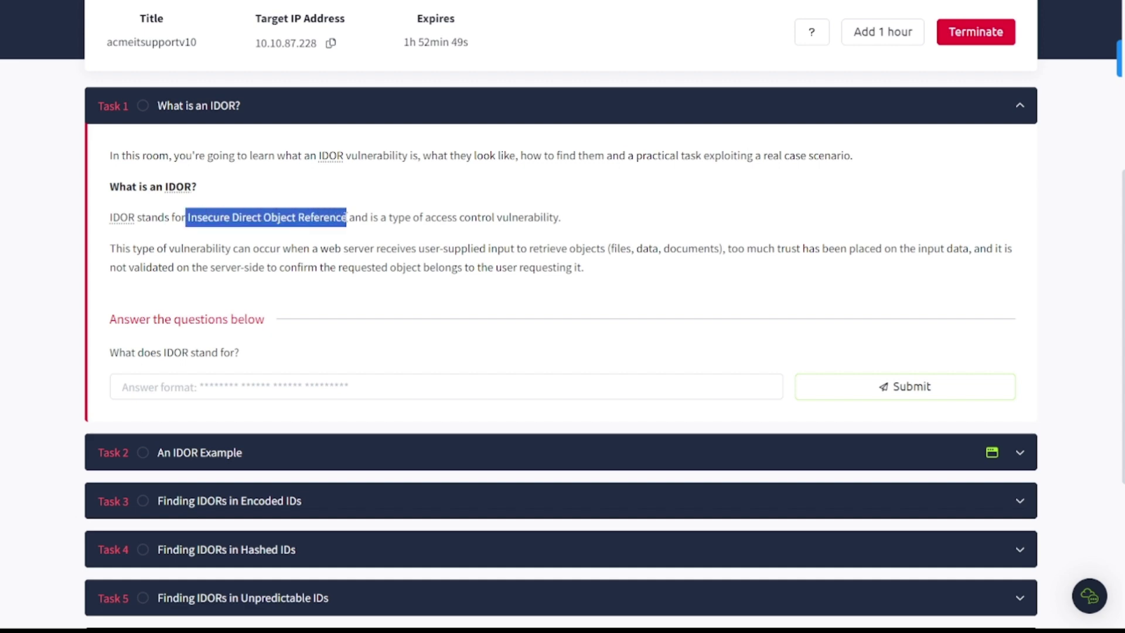
left_click(349, 386)
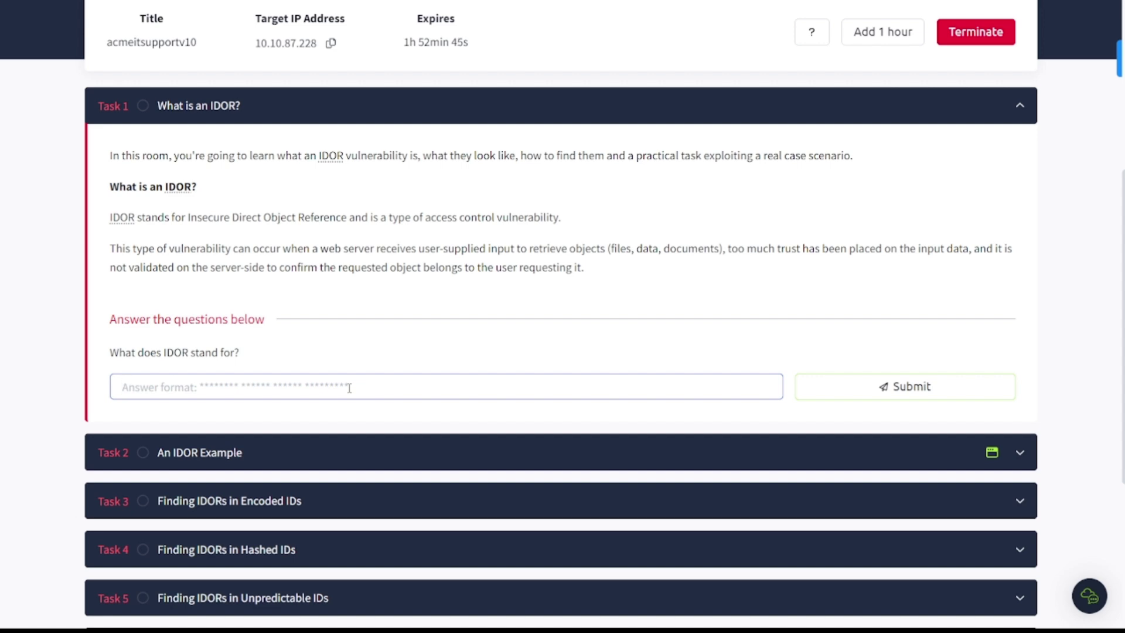
key("ctrl+v")
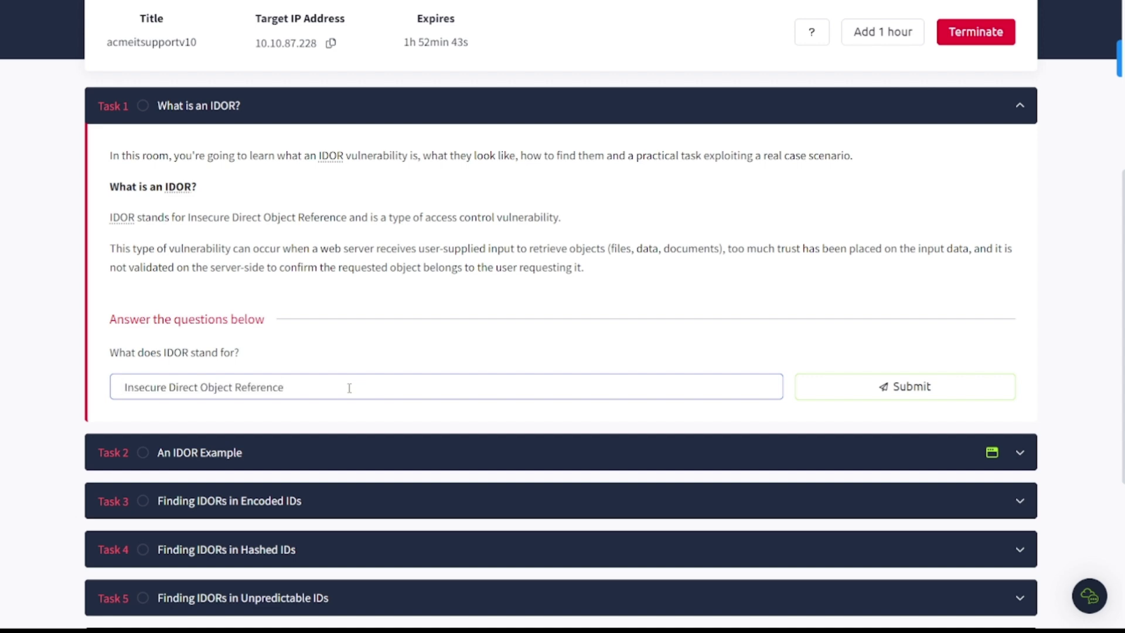
key("Return")
left_click(341, 454)
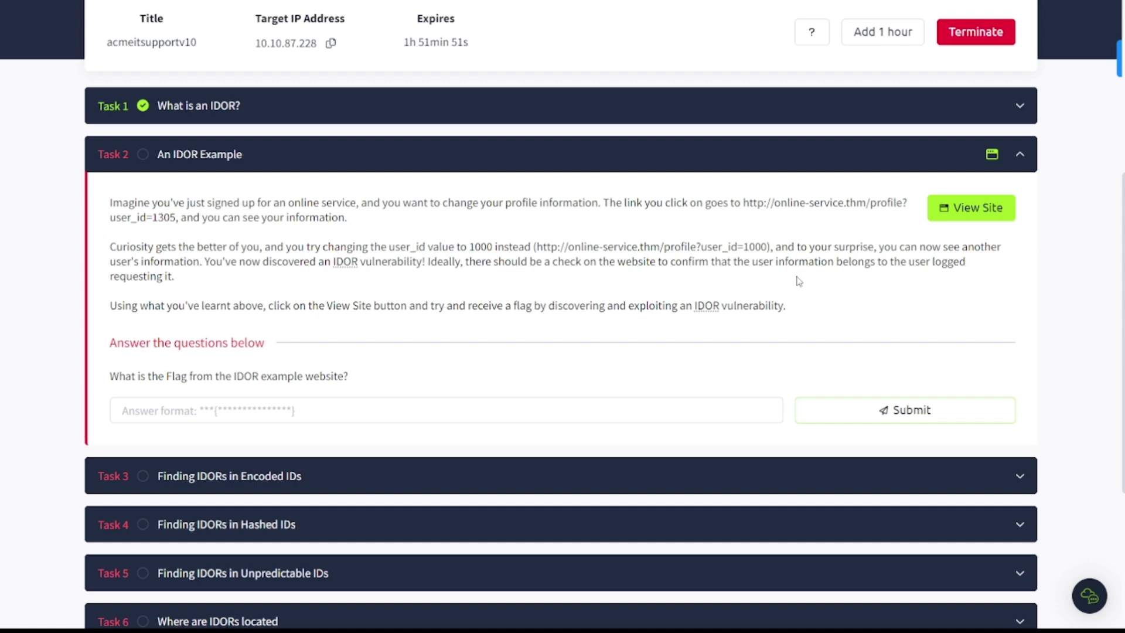
Step: Open the IDOR example site beside the tasks and read the Order Shipped and Order Confirmation emails
left_click(981, 209)
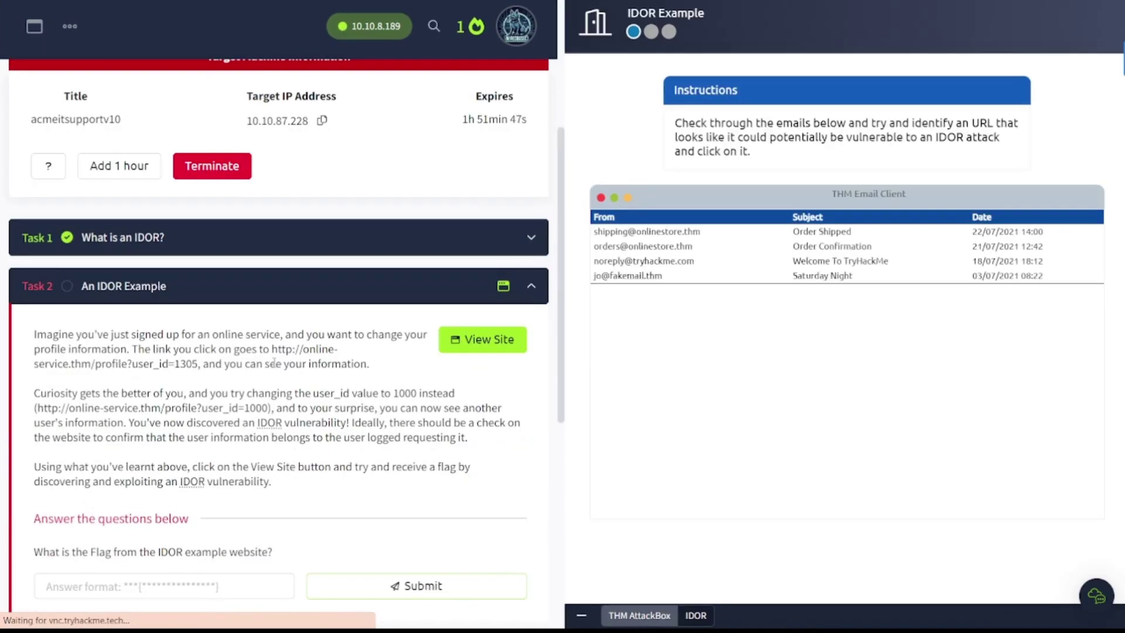
scroll(274, 363, "down", 5)
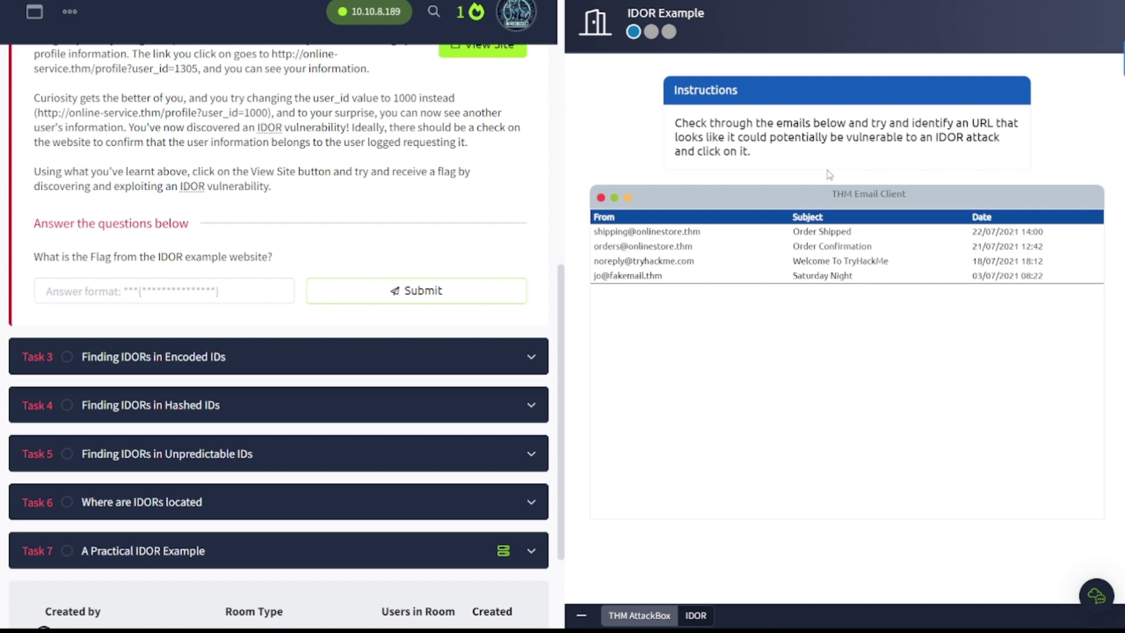
left_click(679, 233)
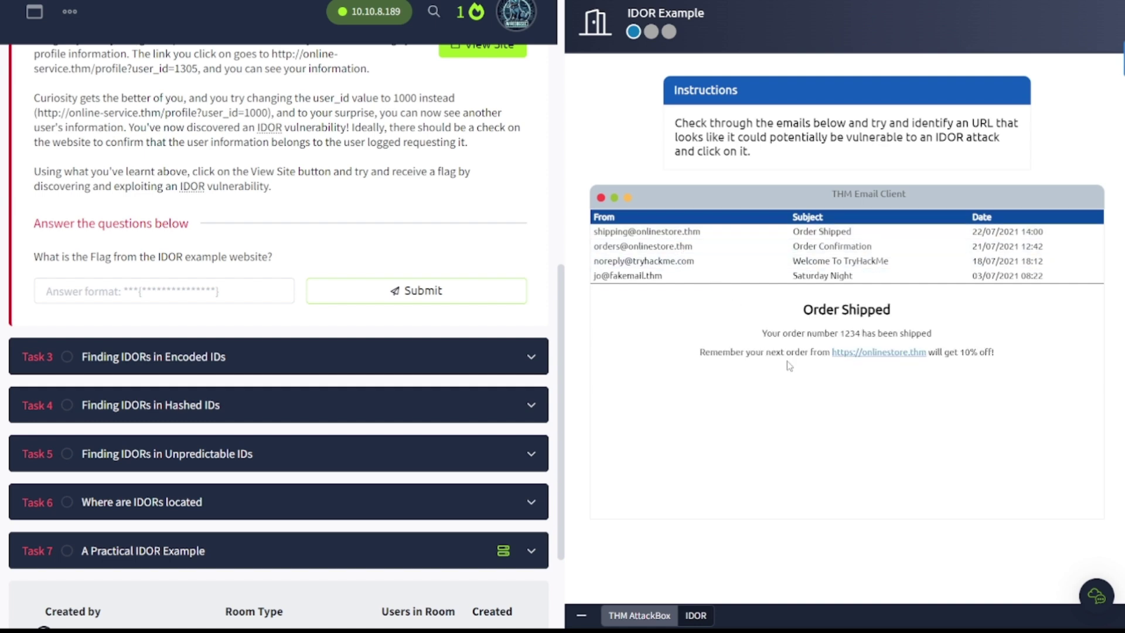
left_click(667, 249)
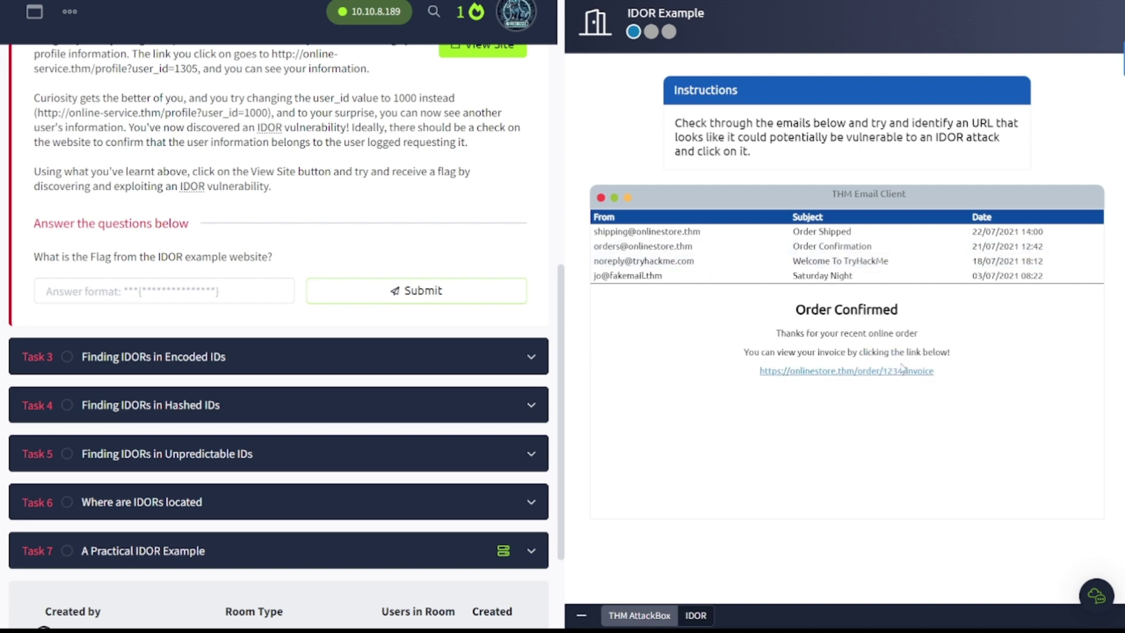
Step: Read the TryHackMe welcome and Saturday Night emails, then return to Order Confirmation
left_click(661, 264)
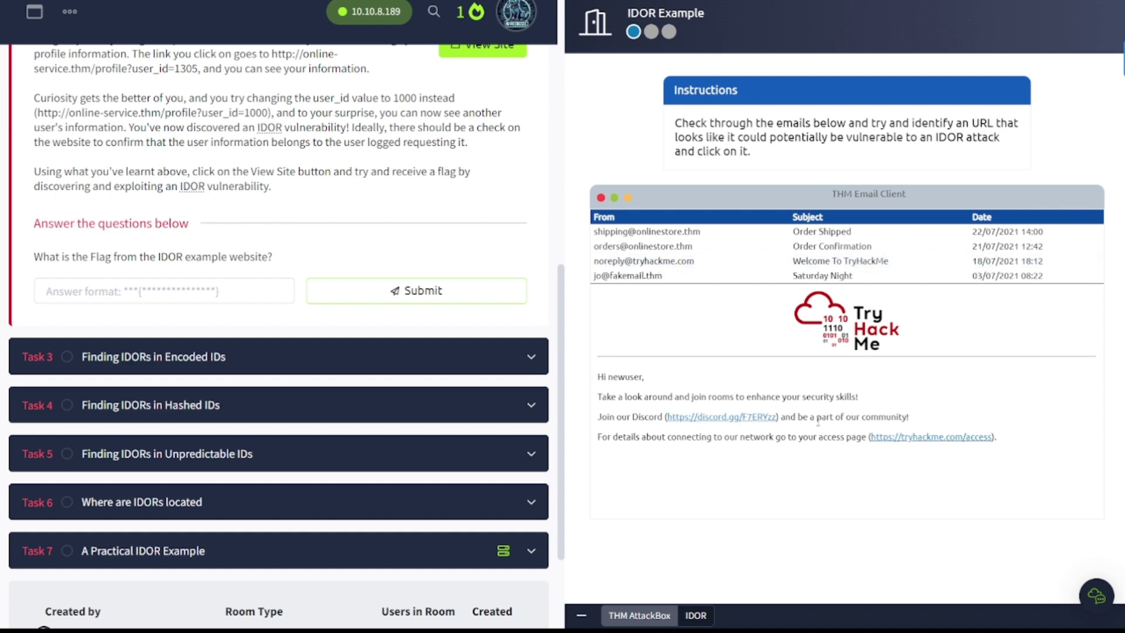
left_click(655, 278)
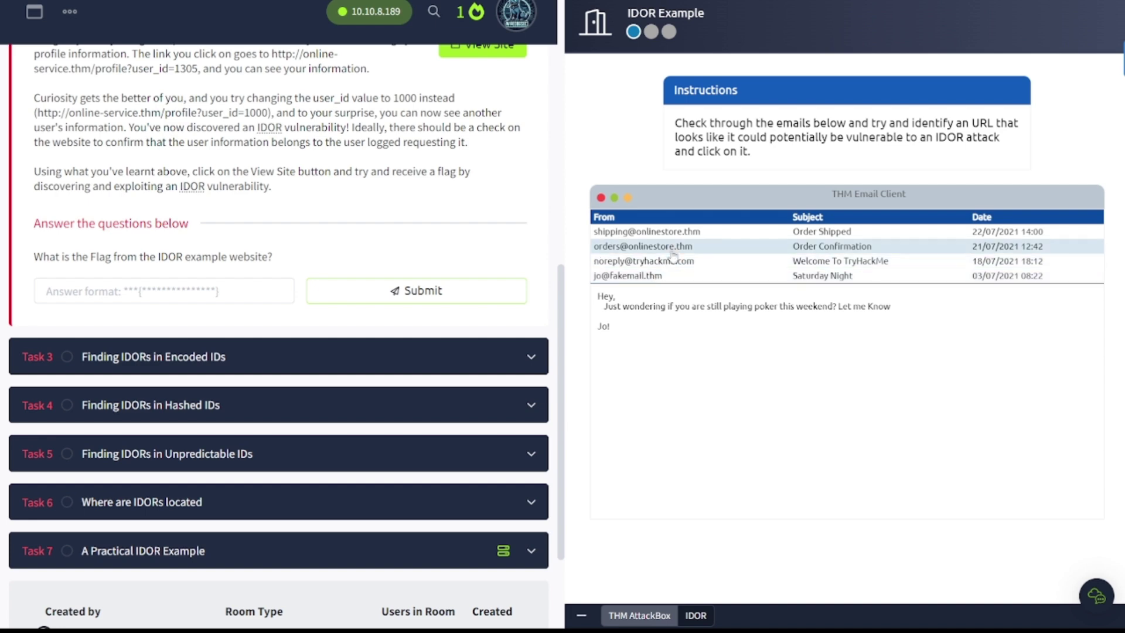
left_click(665, 247)
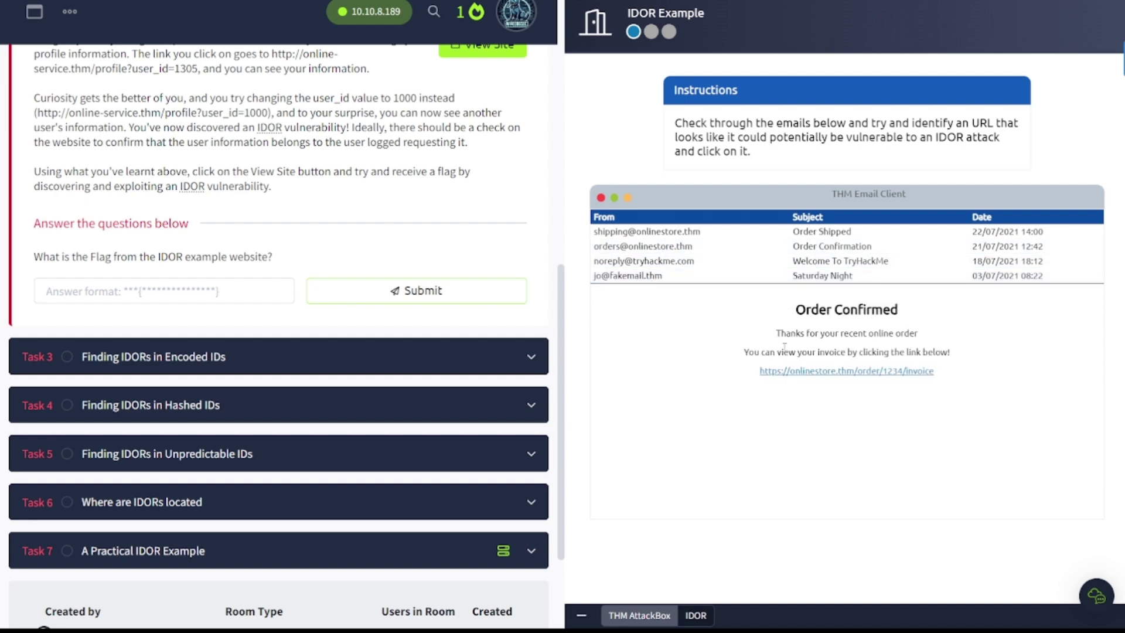
left_click(697, 233)
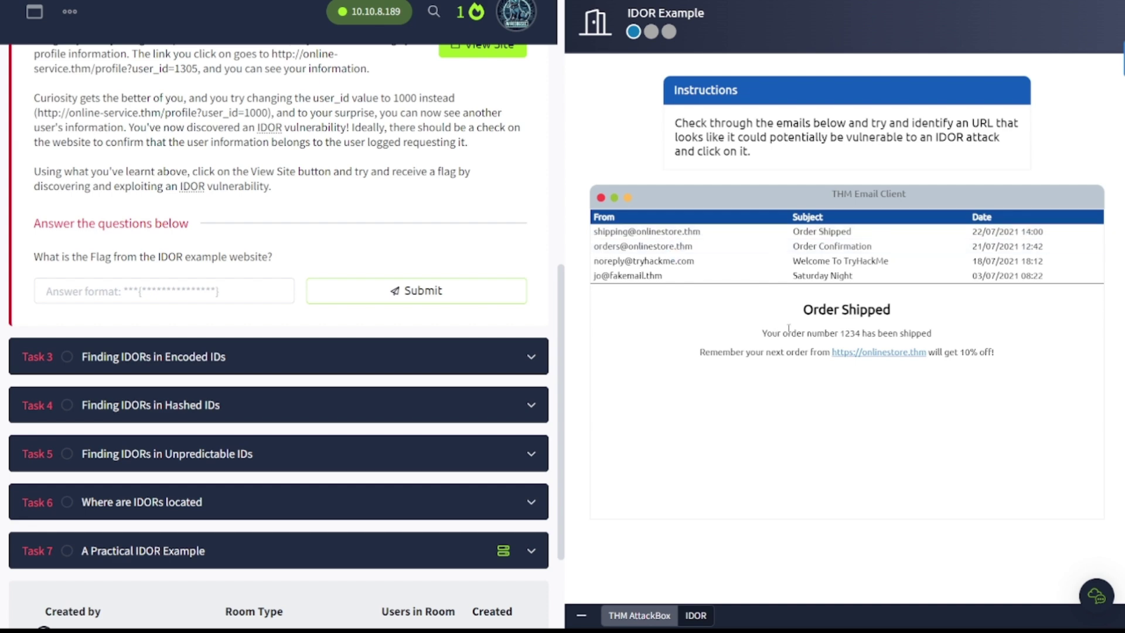
left_click(626, 248)
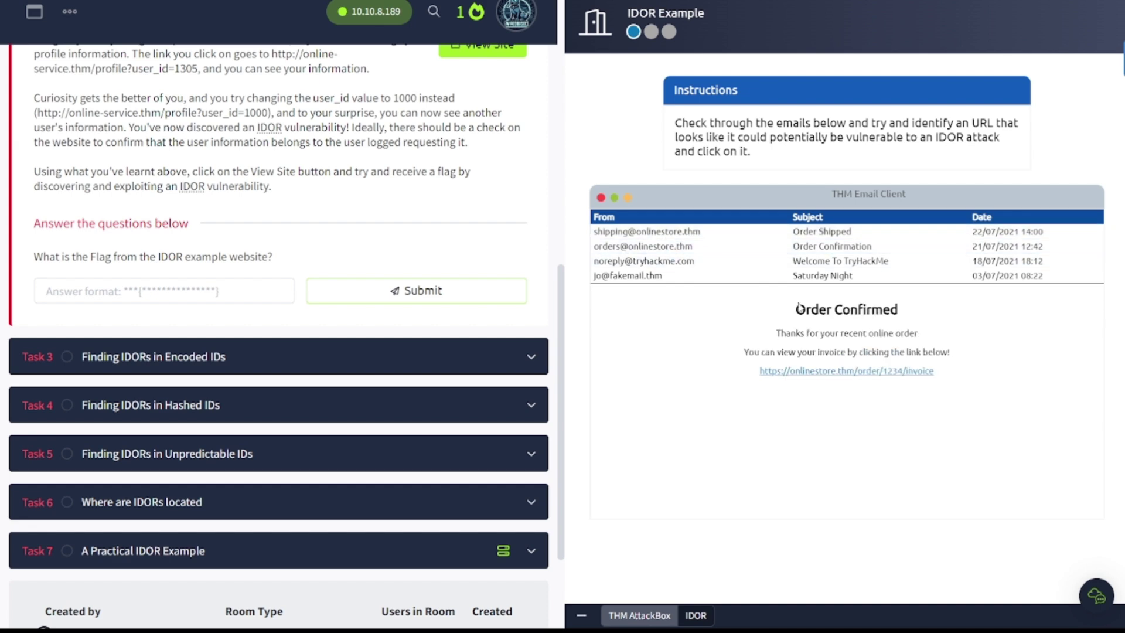
Step: Open the order 1234 invoice and change the URL's order ID to 1000
left_click(874, 374)
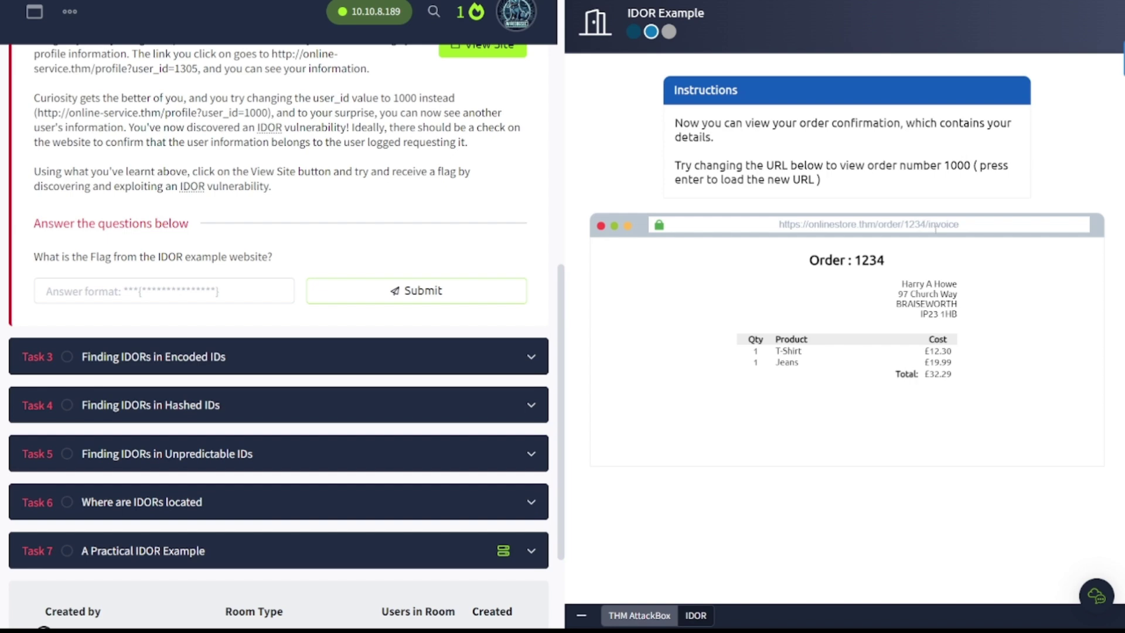
key("BackSpace")
key("BackSpace")
key("BackSpace")
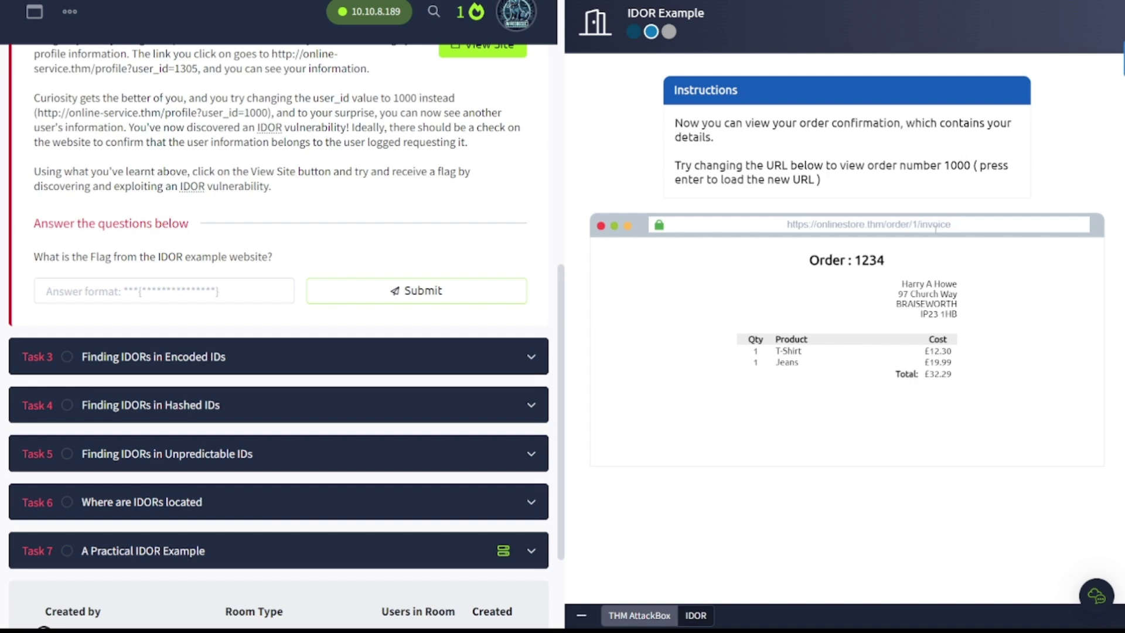
type("000")
key("Return")
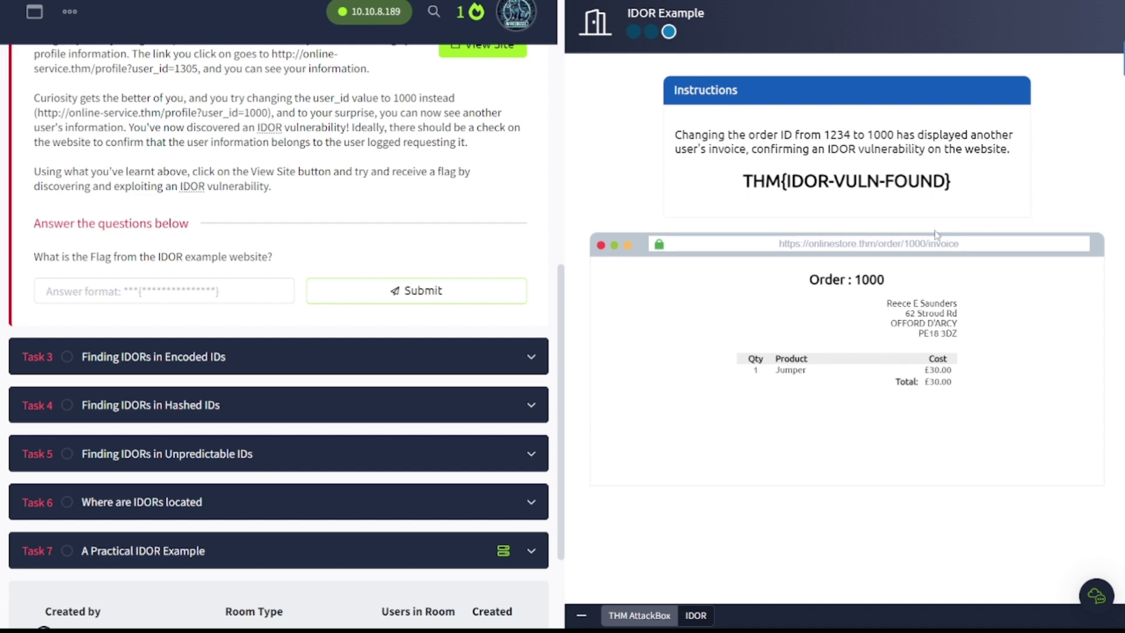
Step: Submit the revealed flag THM{IDOR-VULN-FOUND} for Task 2 and expand Task 3
left_click_drag(958, 183, 743, 181)
key("ctrl+c")
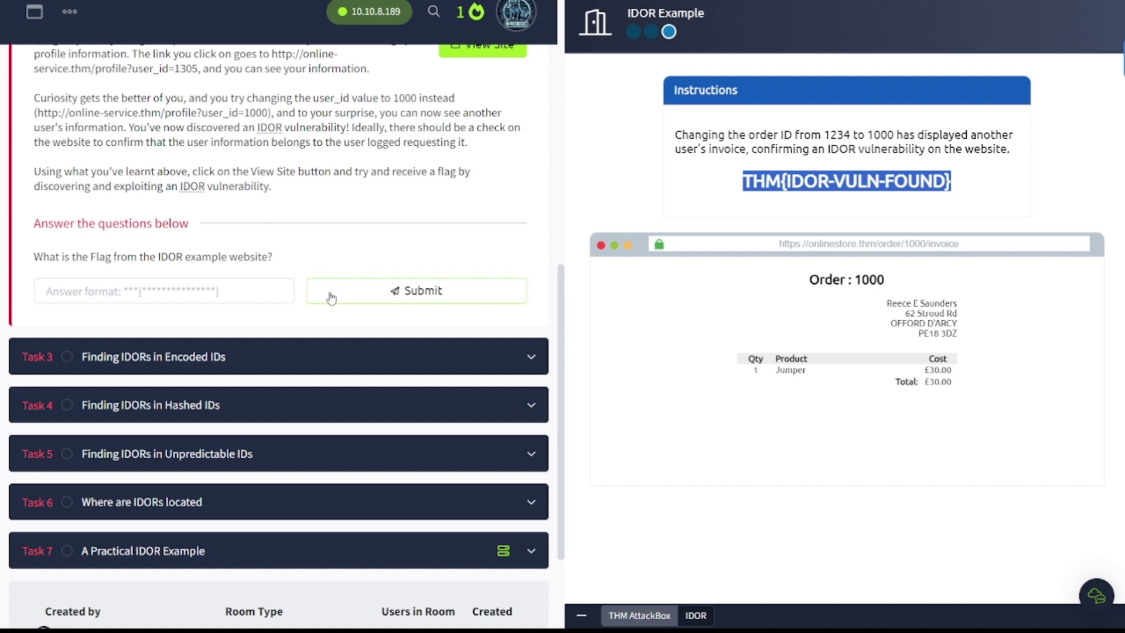
left_click(250, 288)
key("ctrl+v")
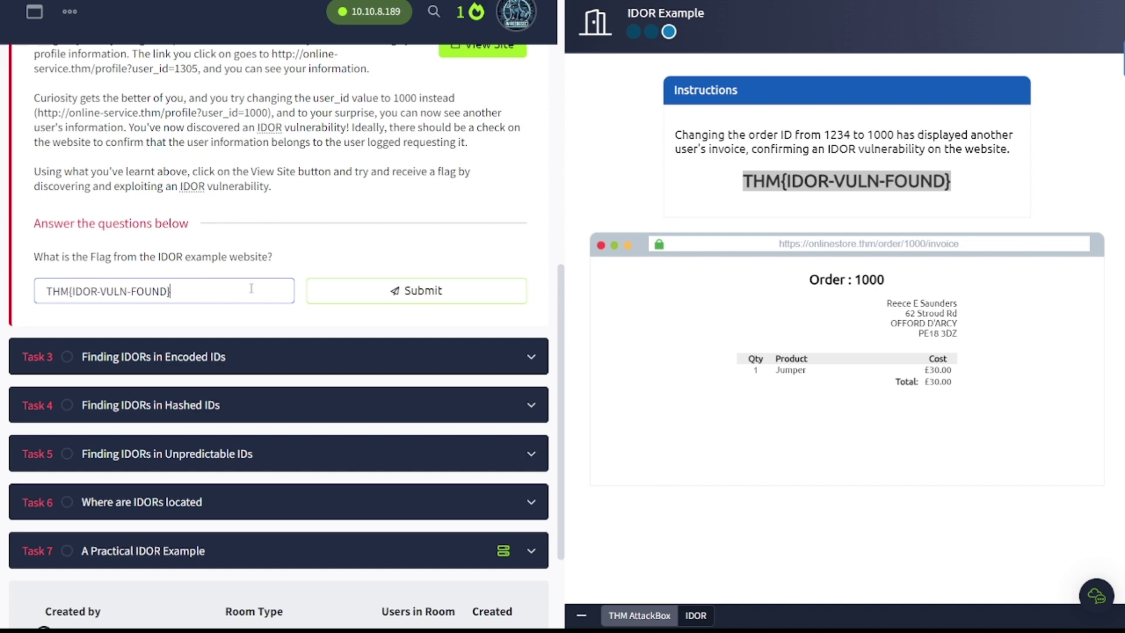
key("Return")
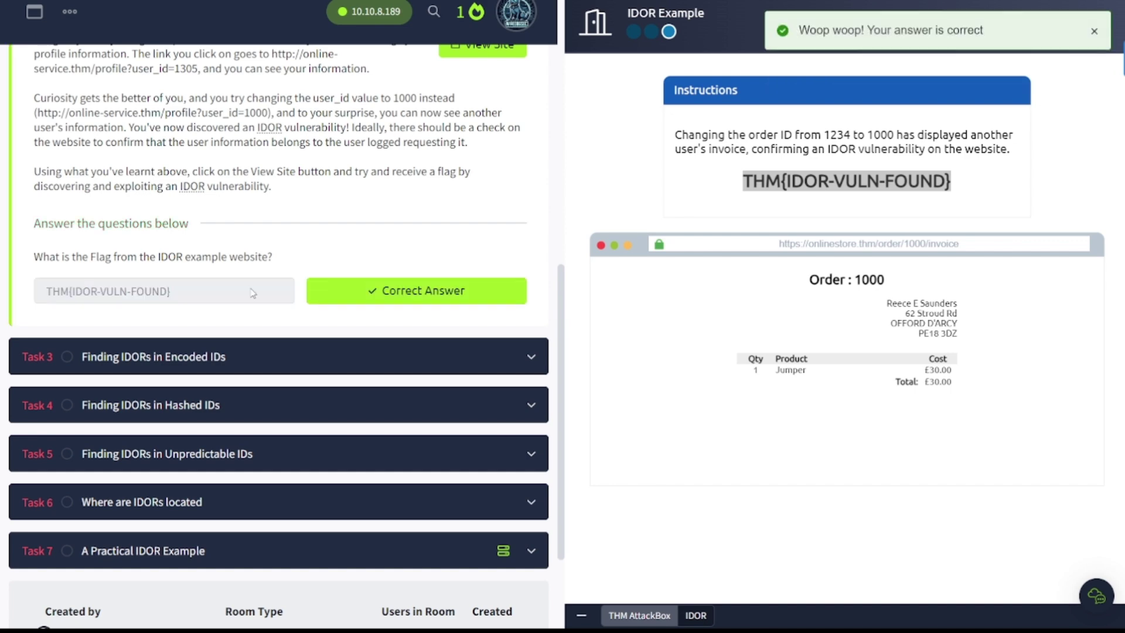
left_click(289, 359)
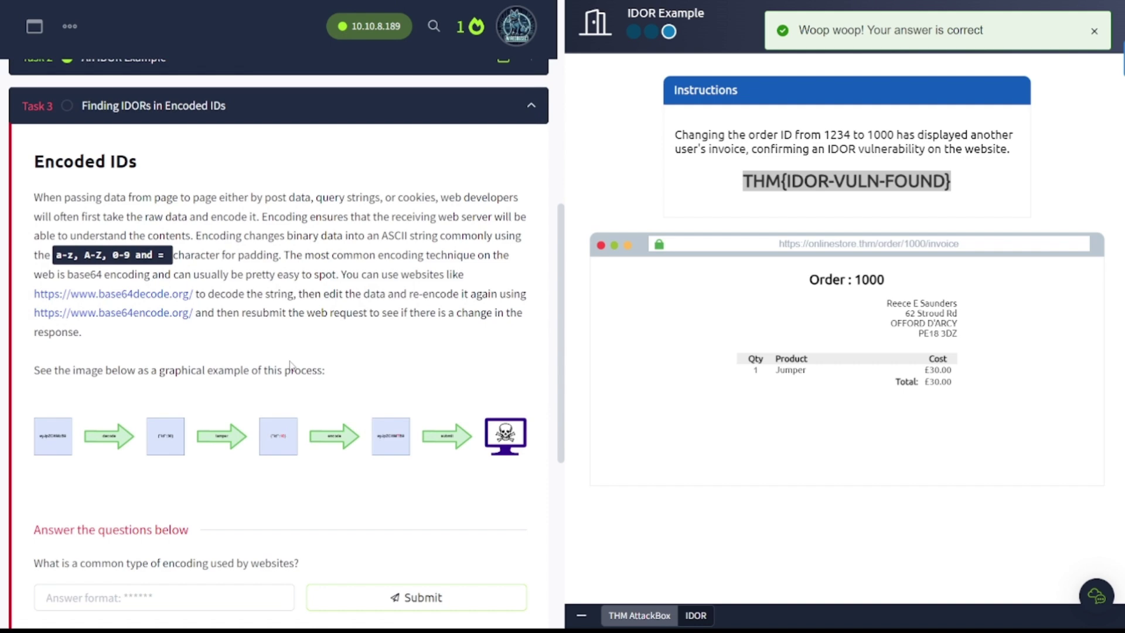
Step: Return to the full-width room, answer Task 3 with base64, and expand Task 4
left_click(581, 615)
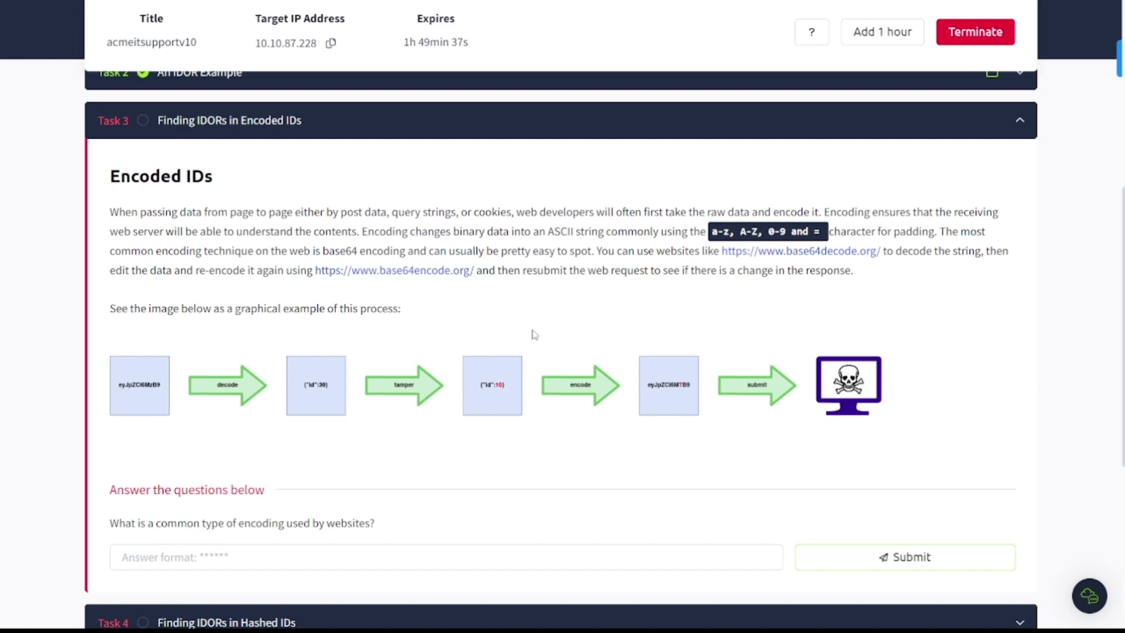
scroll(535, 334, "down", 3)
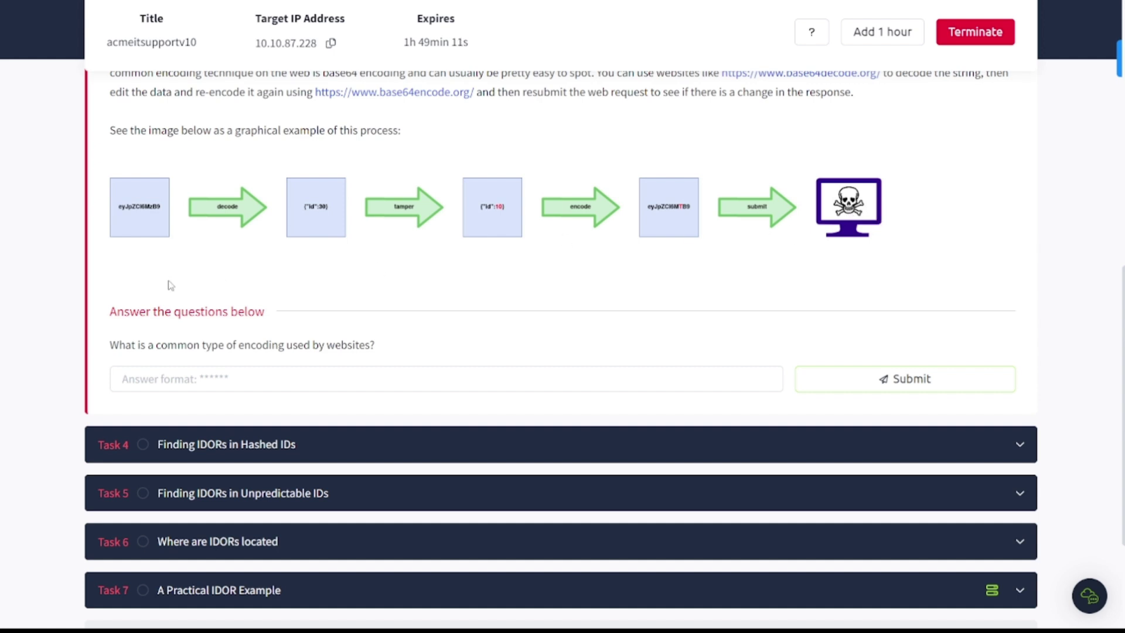
left_click(280, 378)
type("base6")
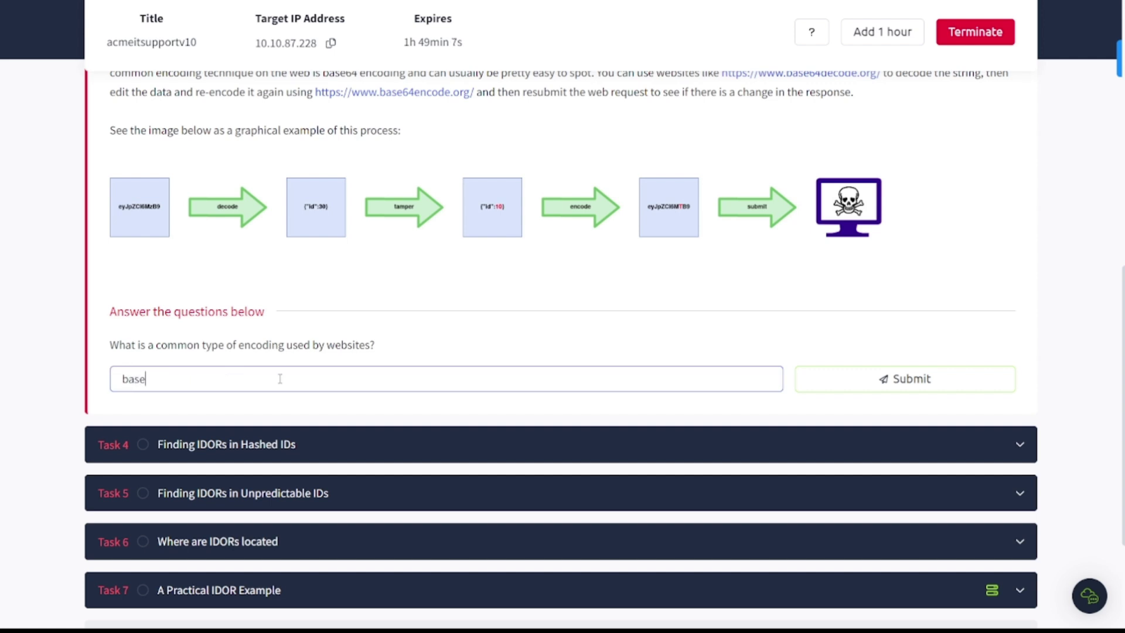
type("4")
key("Return")
left_click(301, 447)
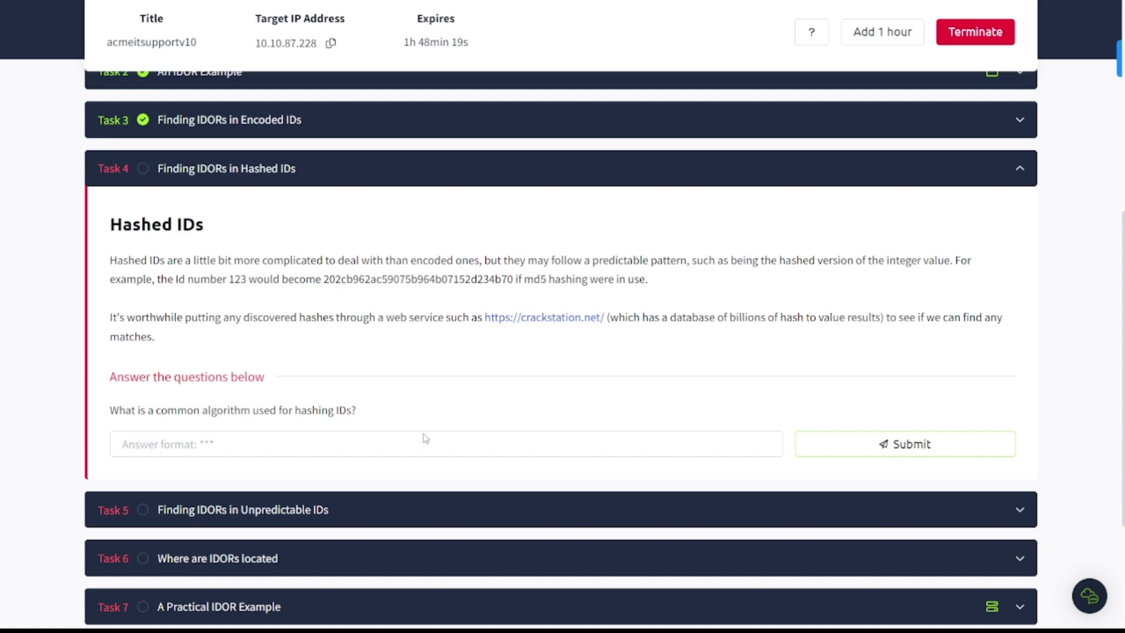
Step: Submit md5 as the Task 4 answer on the common ID-hashing algorithm
left_click(415, 447)
type("md5")
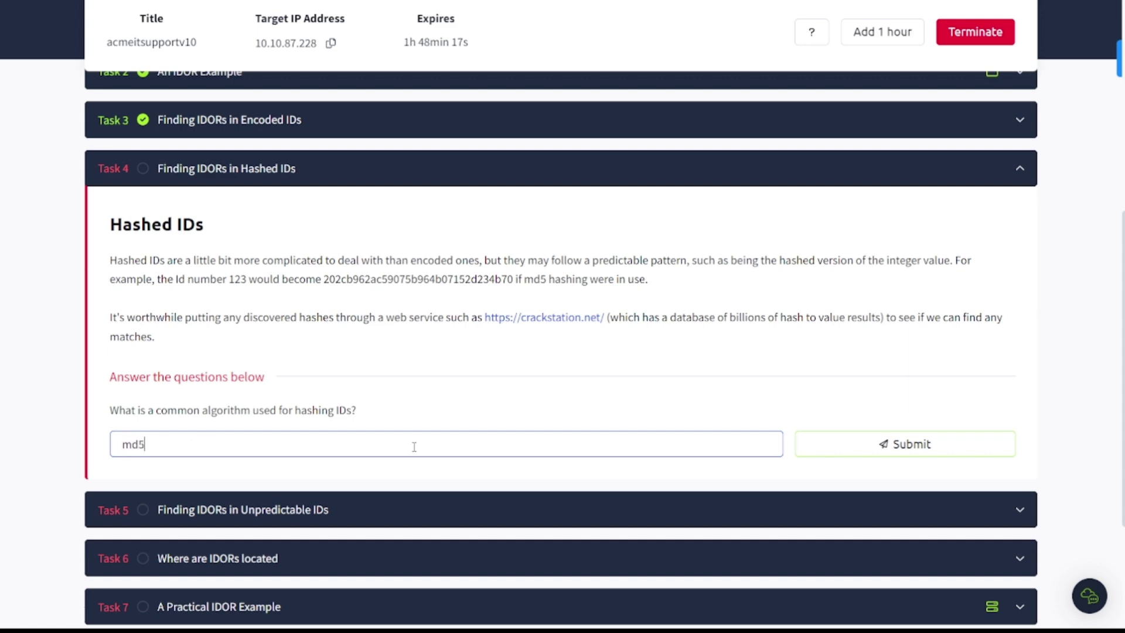
key("Return")
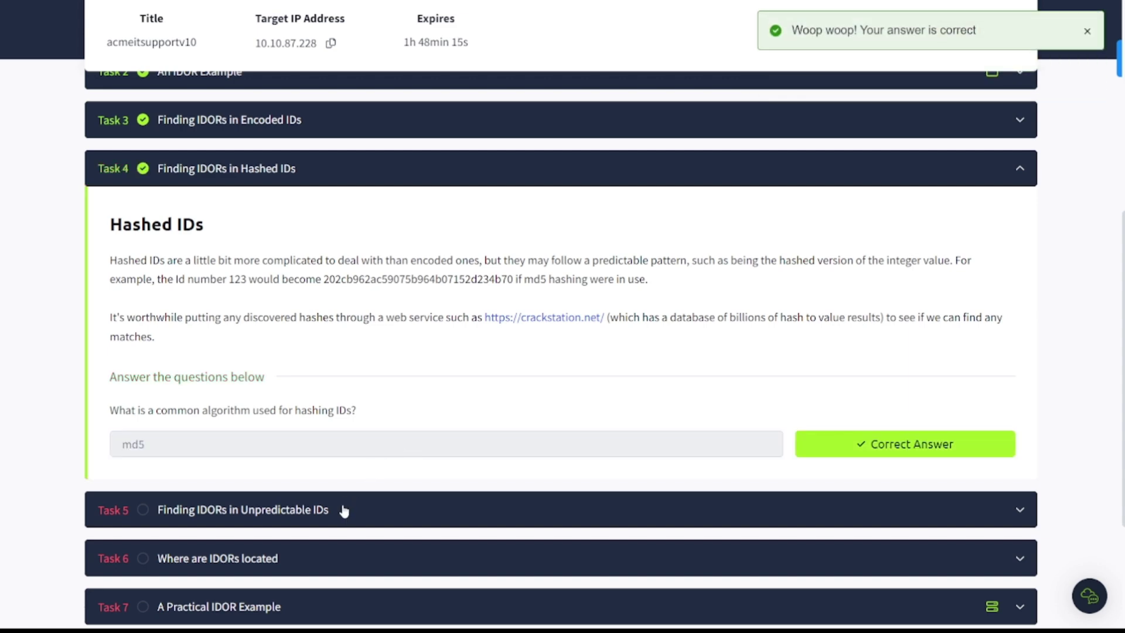
Step: Expand Task 5 and submit 2 as the minimum number of accounts needed
left_click(344, 509)
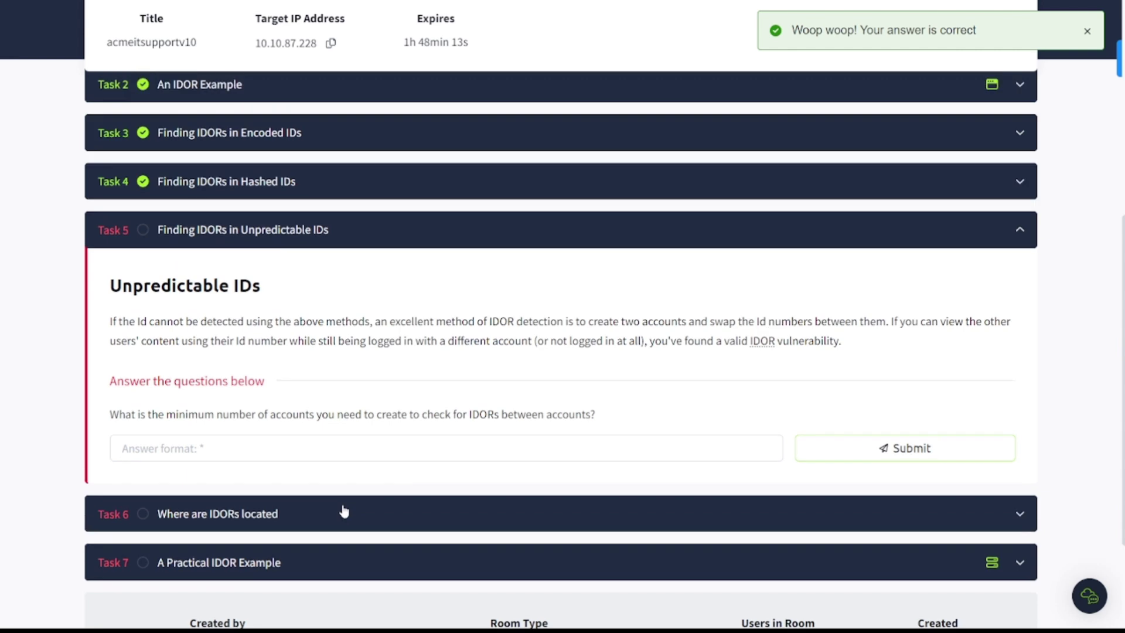
scroll(344, 510, "down", 1)
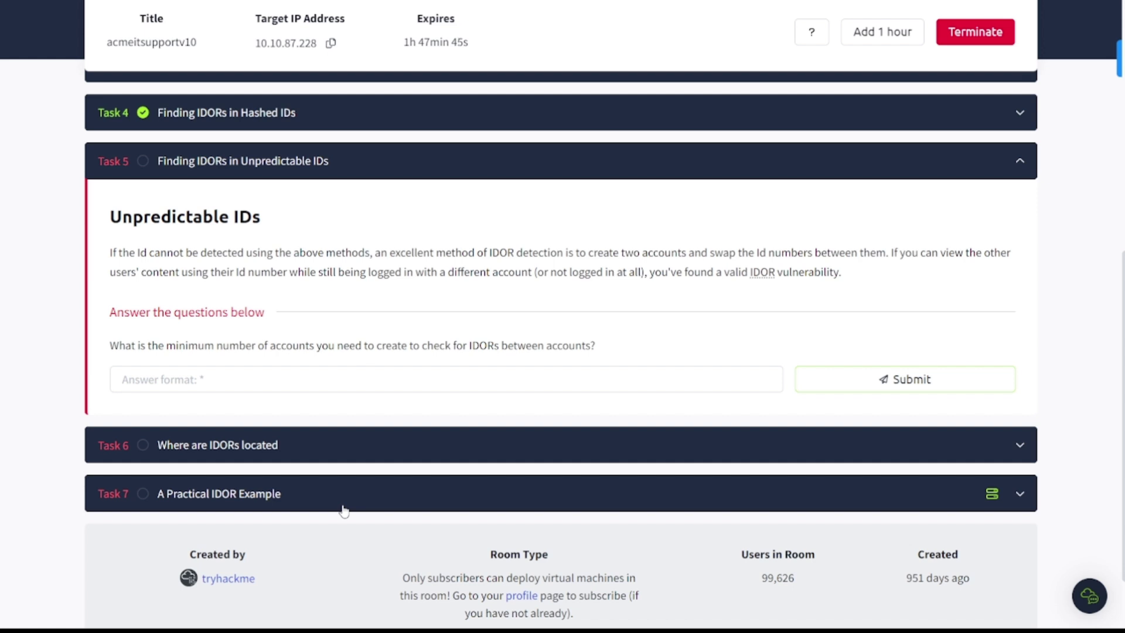
left_click(431, 375)
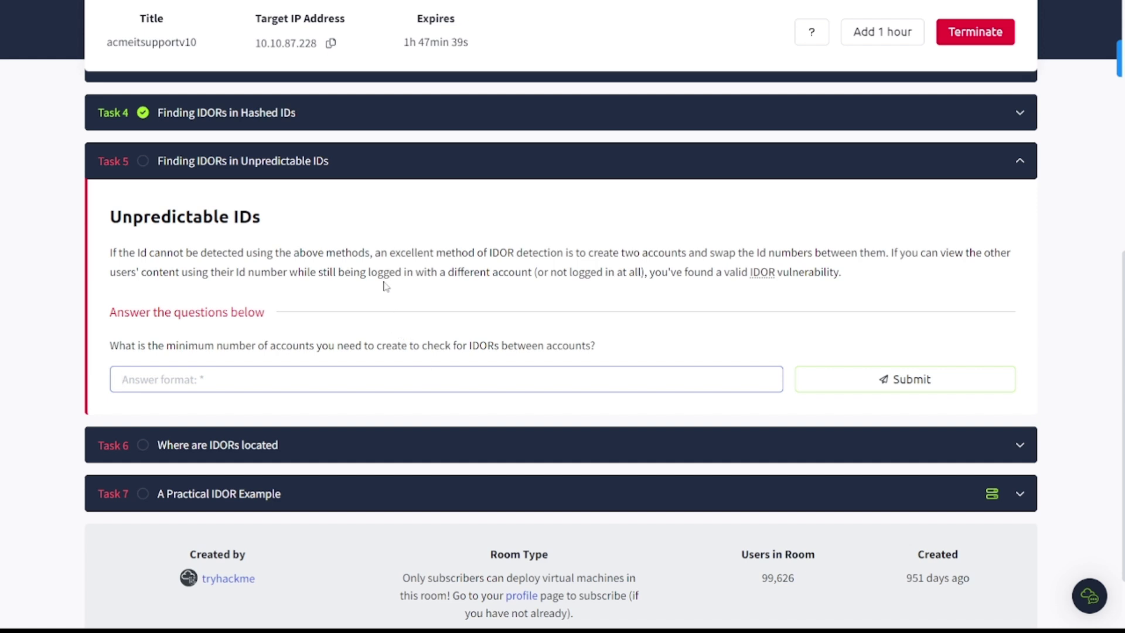
type("2")
key("Return")
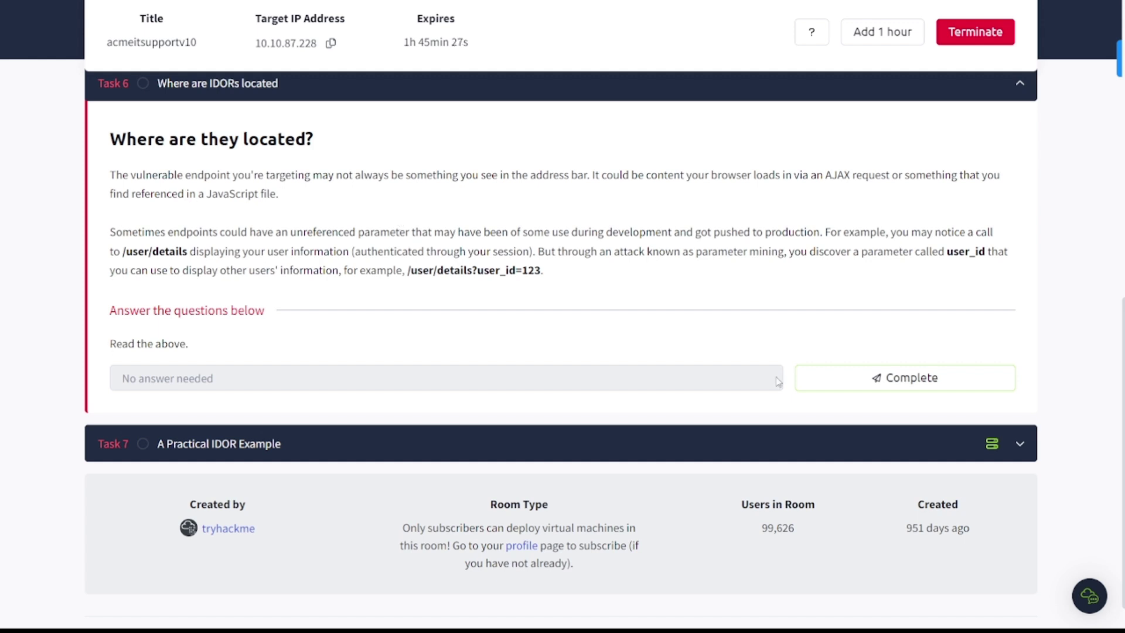
Step: Mark Task 6 complete and expand Task 7, A Practical IDOR Example
left_click(858, 370)
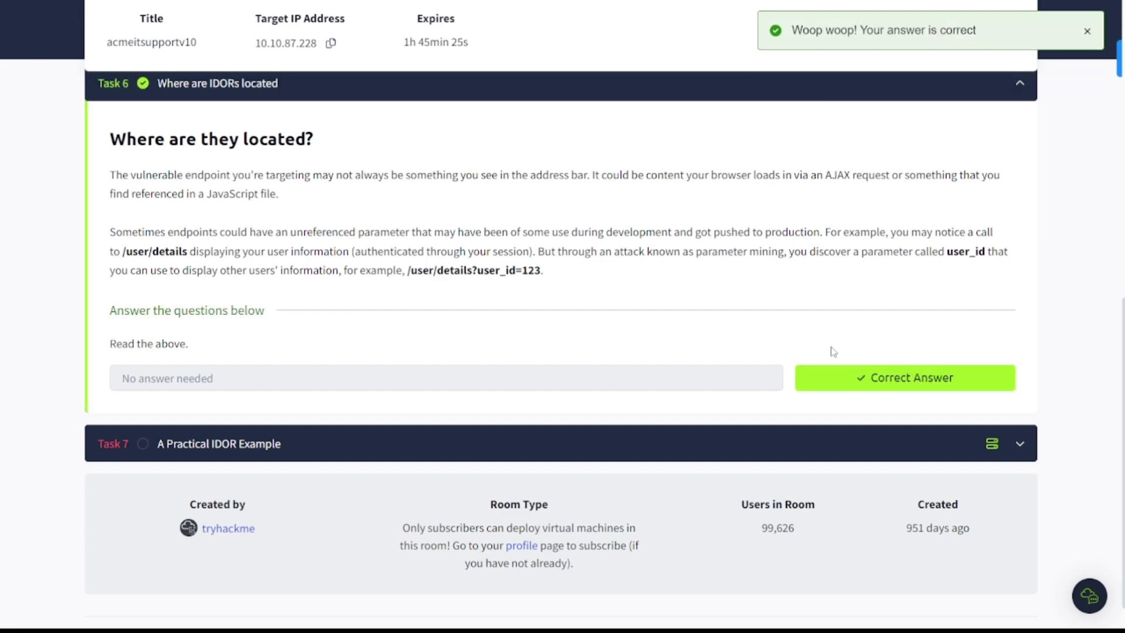
left_click(338, 440)
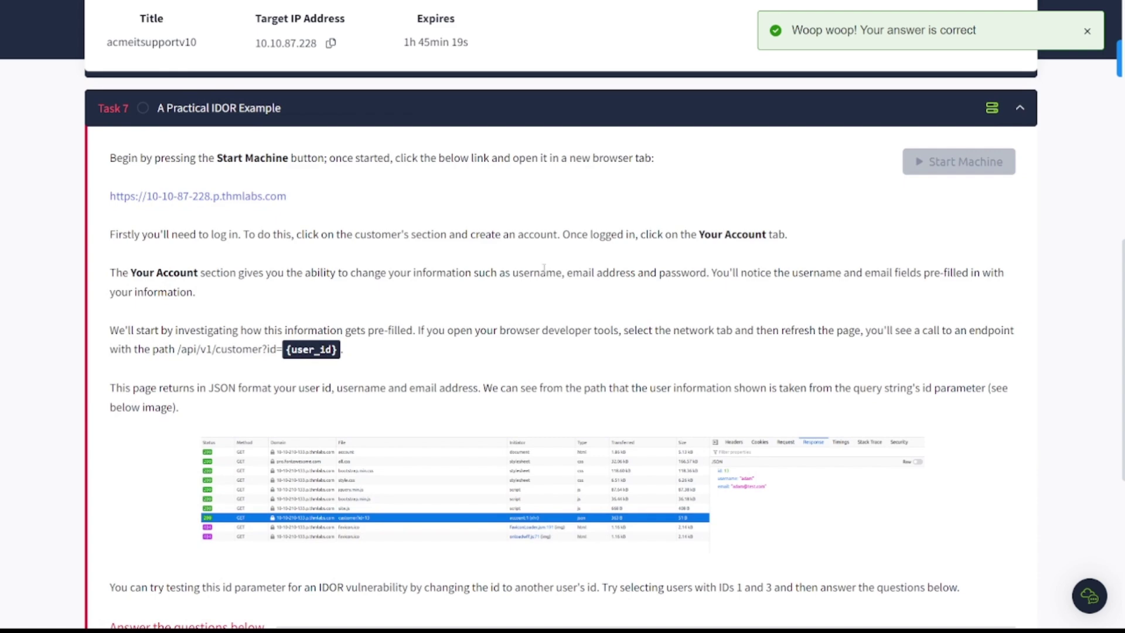
Step: Show the split view and switch its side pane to the THM AttackBox
scroll(542, 267, "up", 6)
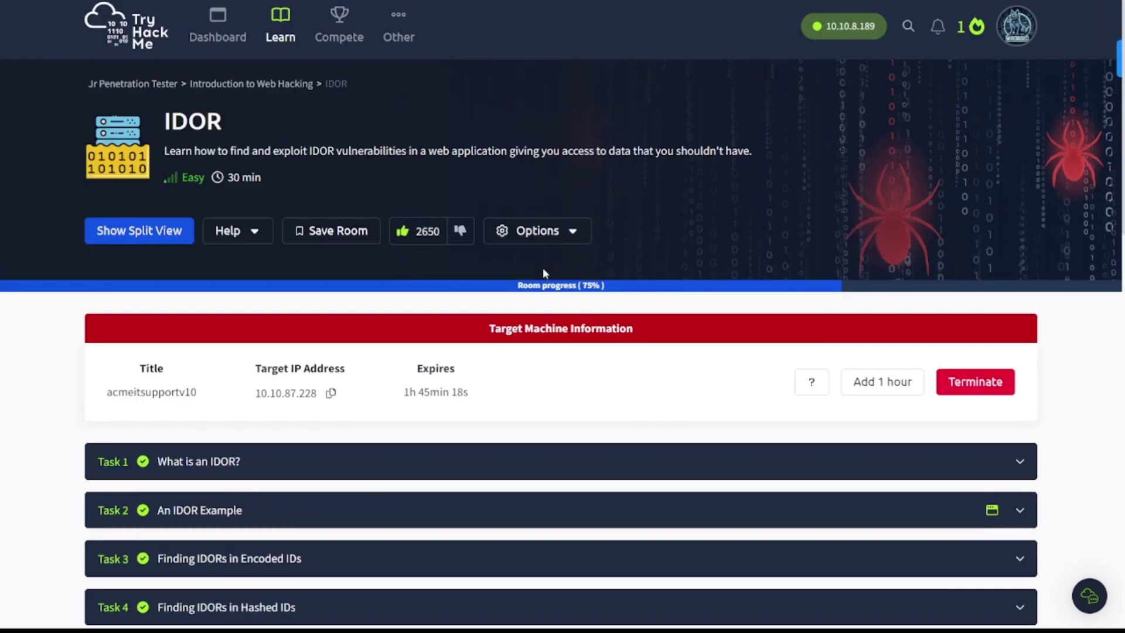
left_click(166, 230)
scroll(253, 404, "down", 8)
scroll(253, 403, "down", 2)
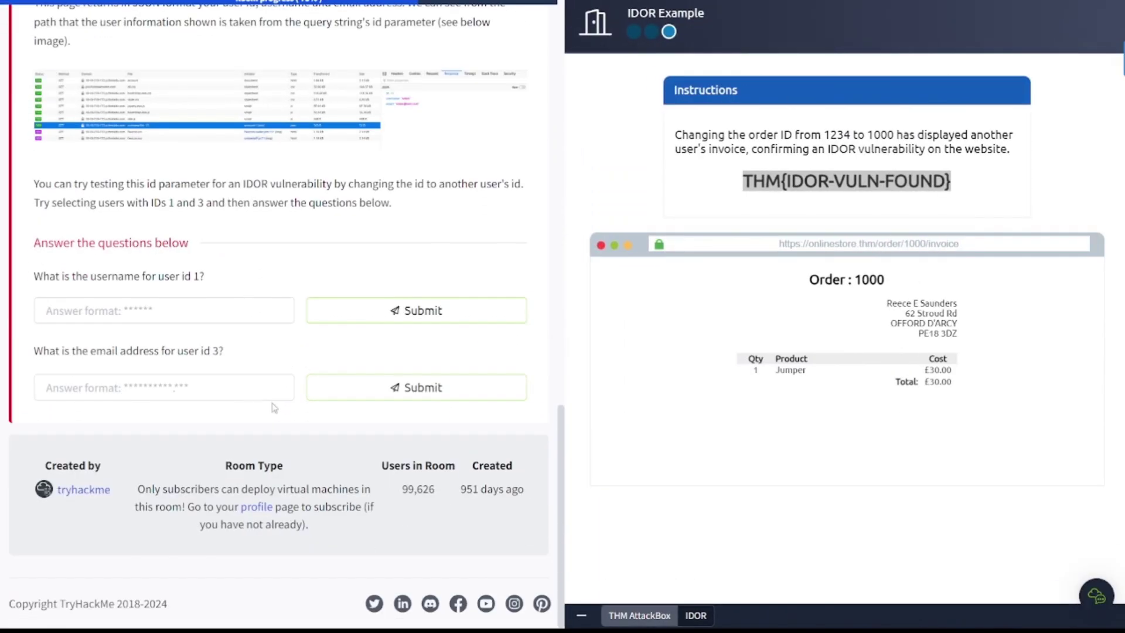
left_click(652, 624)
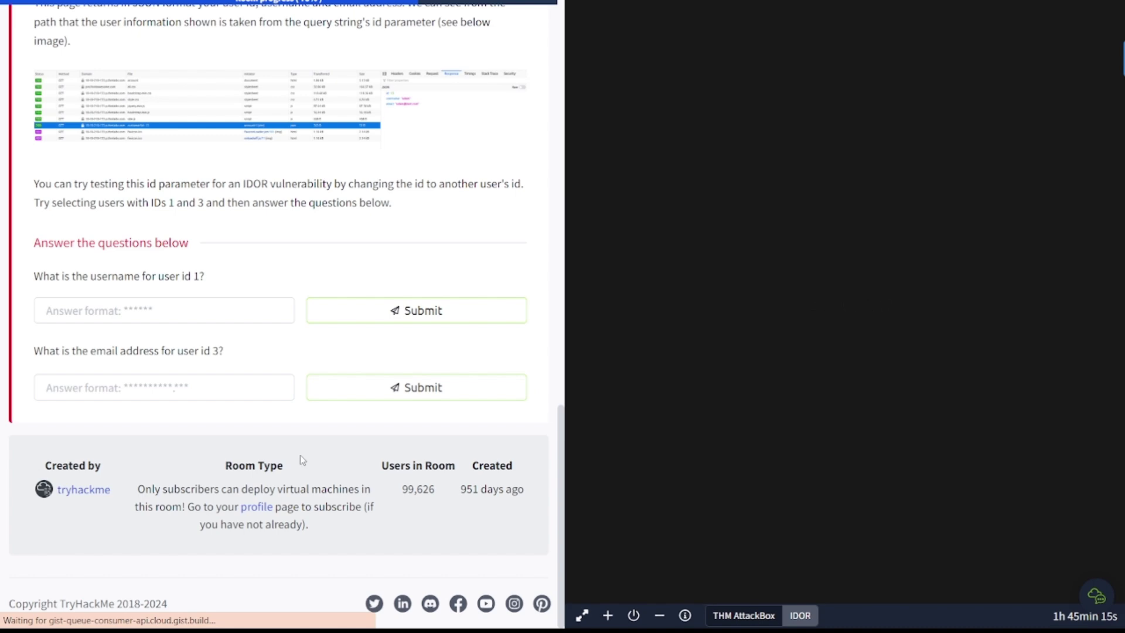
scroll(206, 297, "up", 2)
scroll(206, 298, "up", 6)
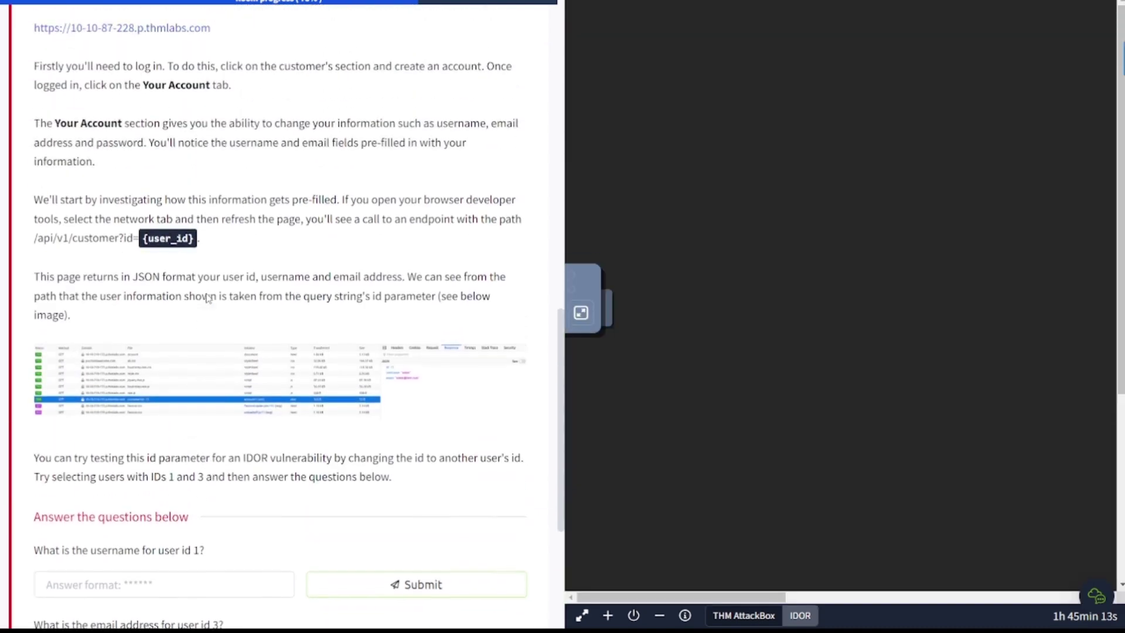
Step: Copy the Task 7 thmlabs link and open Firefox in the AttackBox, selecting its address bar
right_click(206, 298)
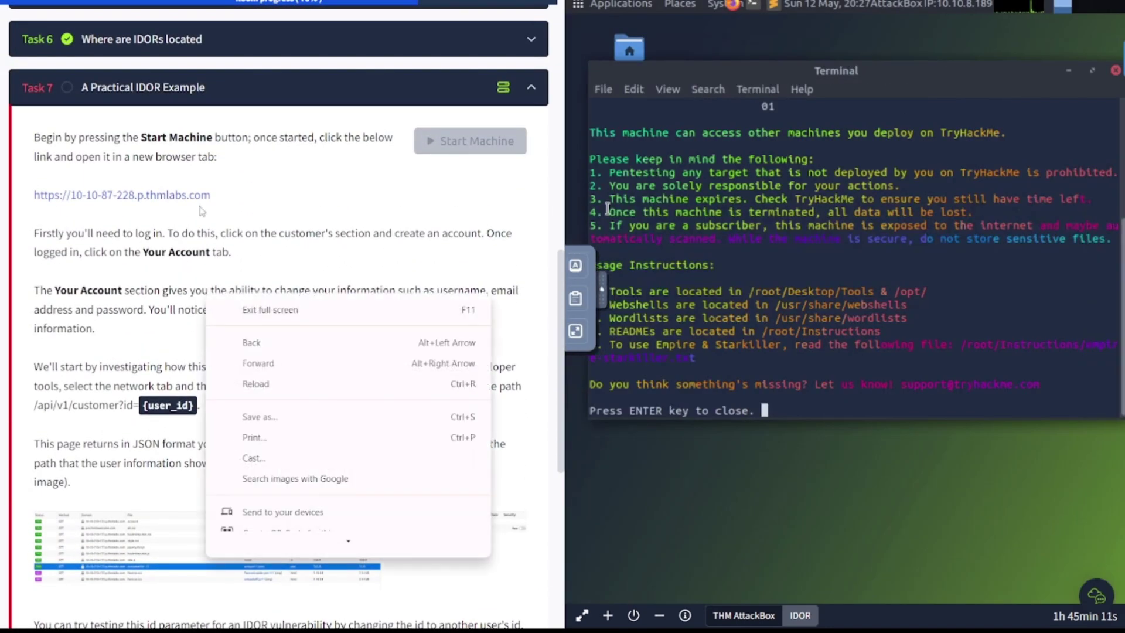
left_click(252, 200)
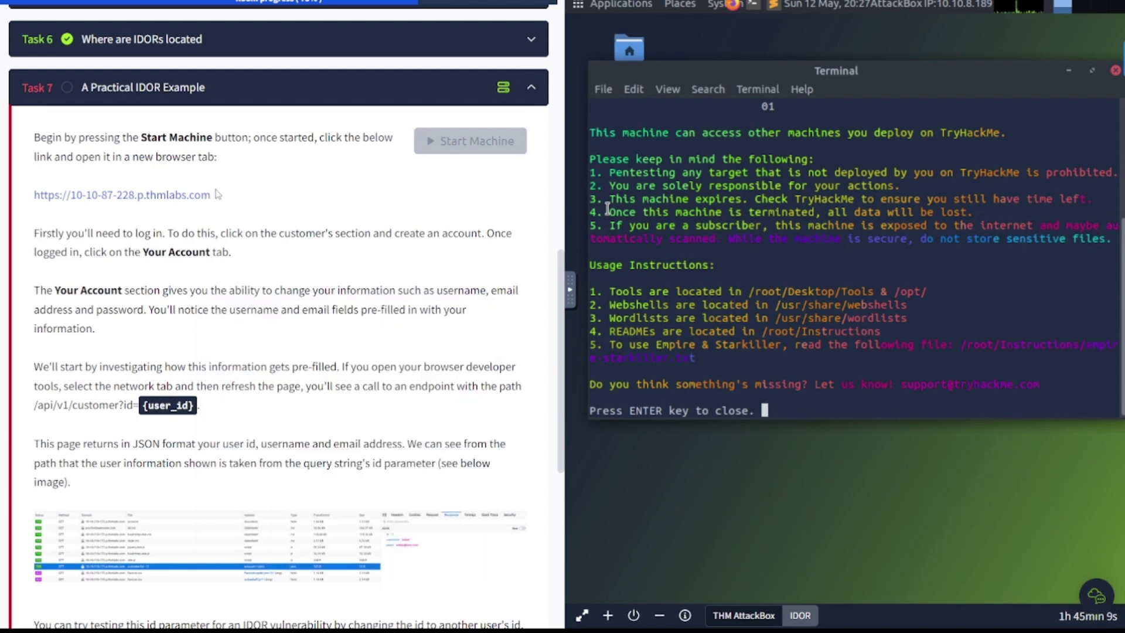
left_click_drag(218, 199, 38, 209)
key("ctrl+c")
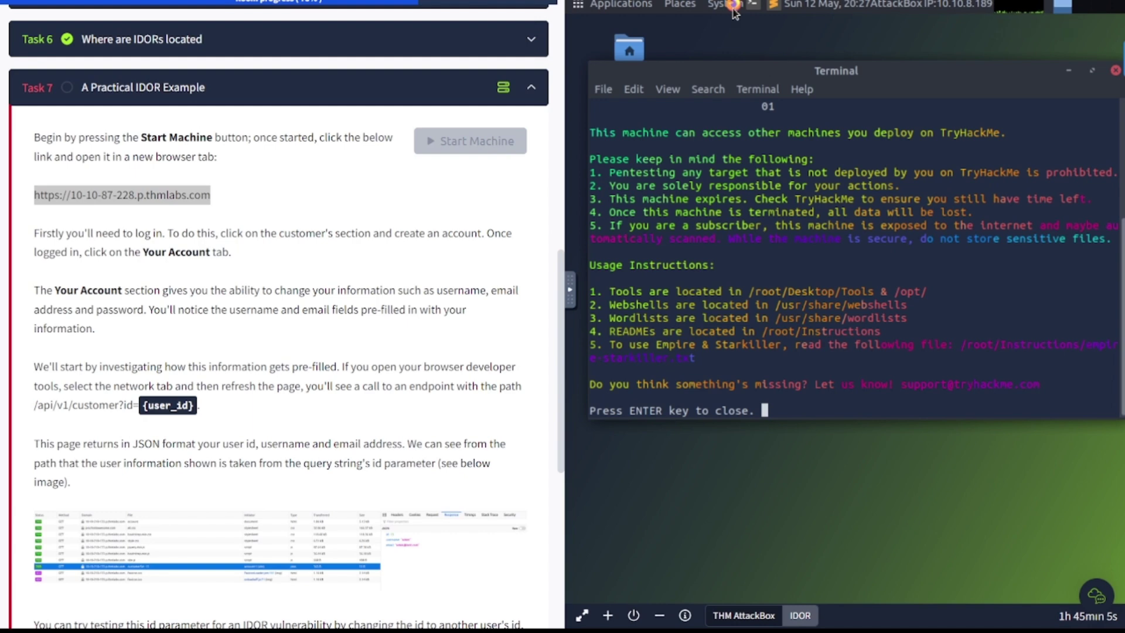
left_click(733, 6)
scroll(312, 259, "down", 2)
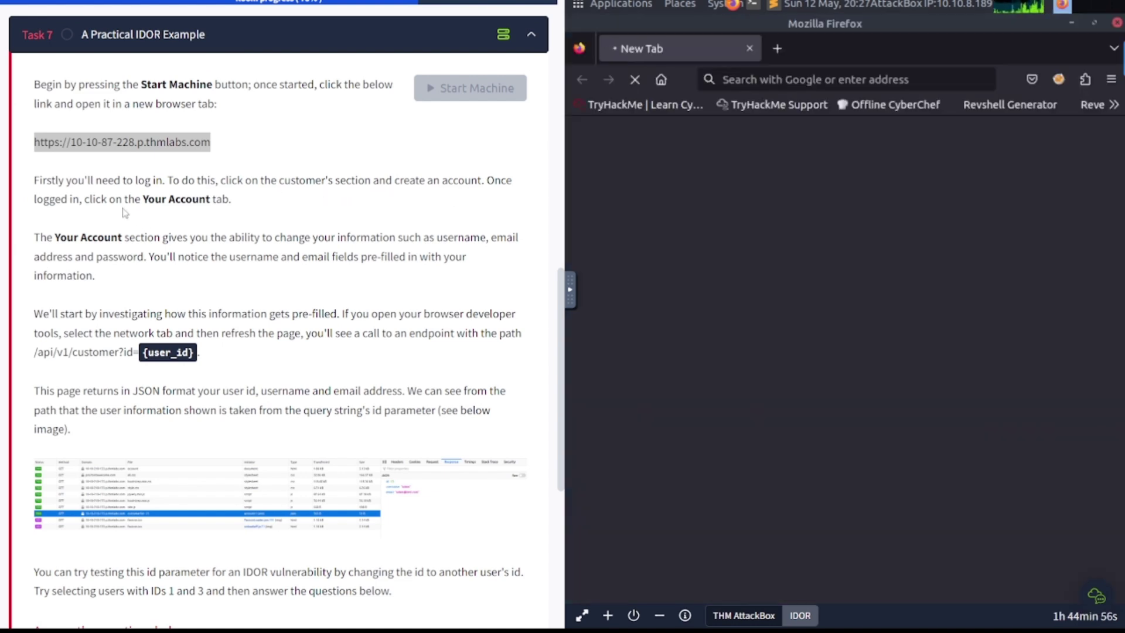
left_click(810, 82)
key("ctrl+v")
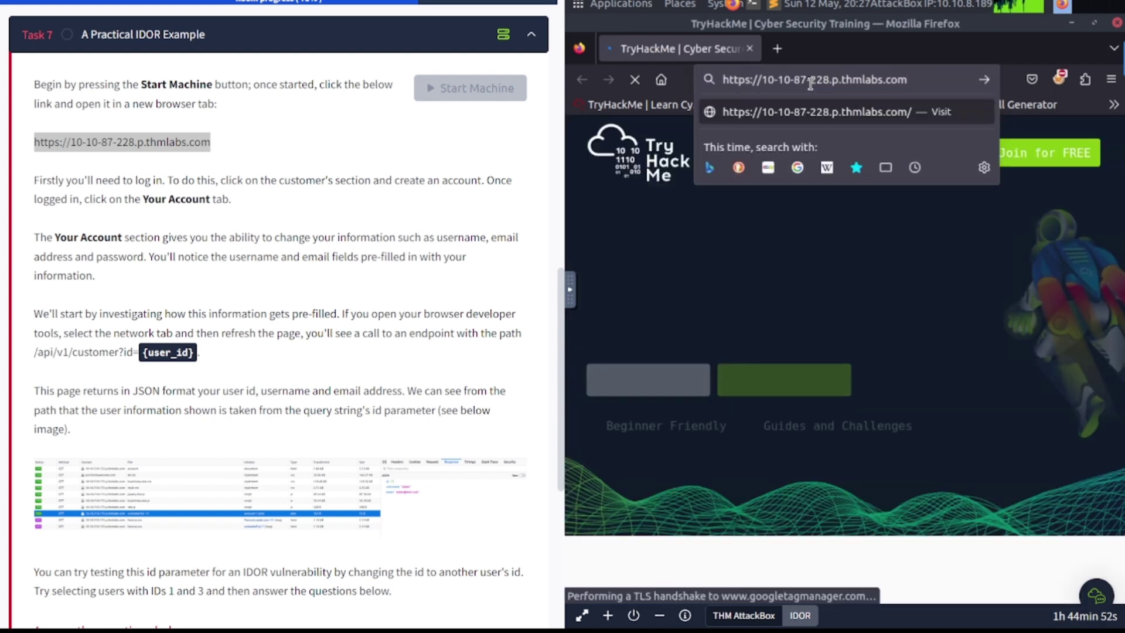
key("Return")
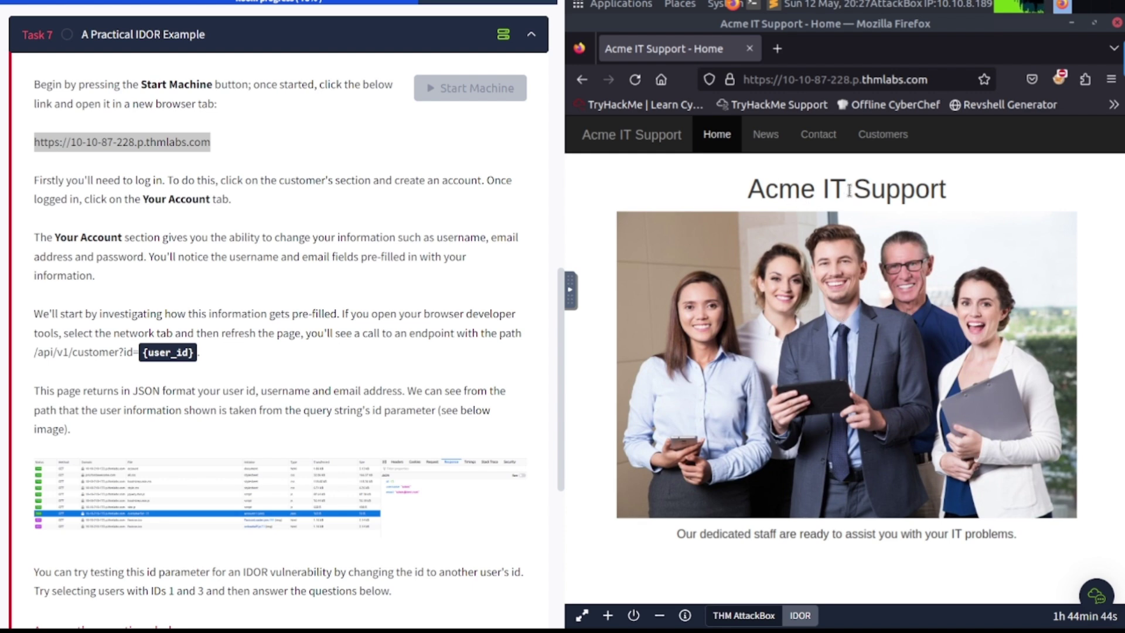
scroll(340, 172, "down", 1)
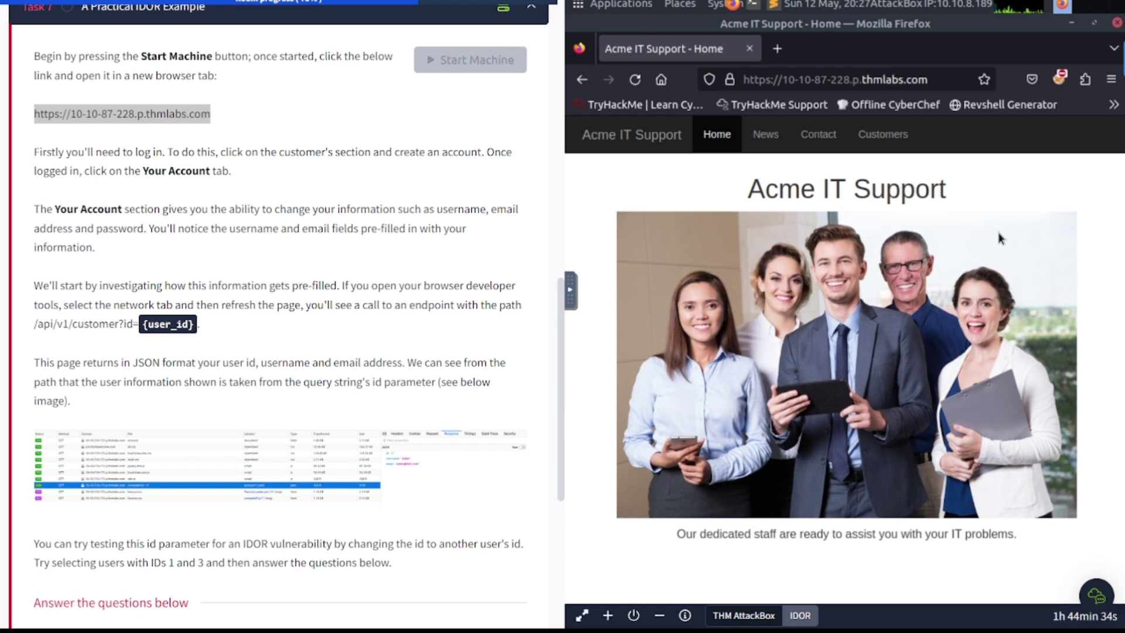
left_click(889, 138)
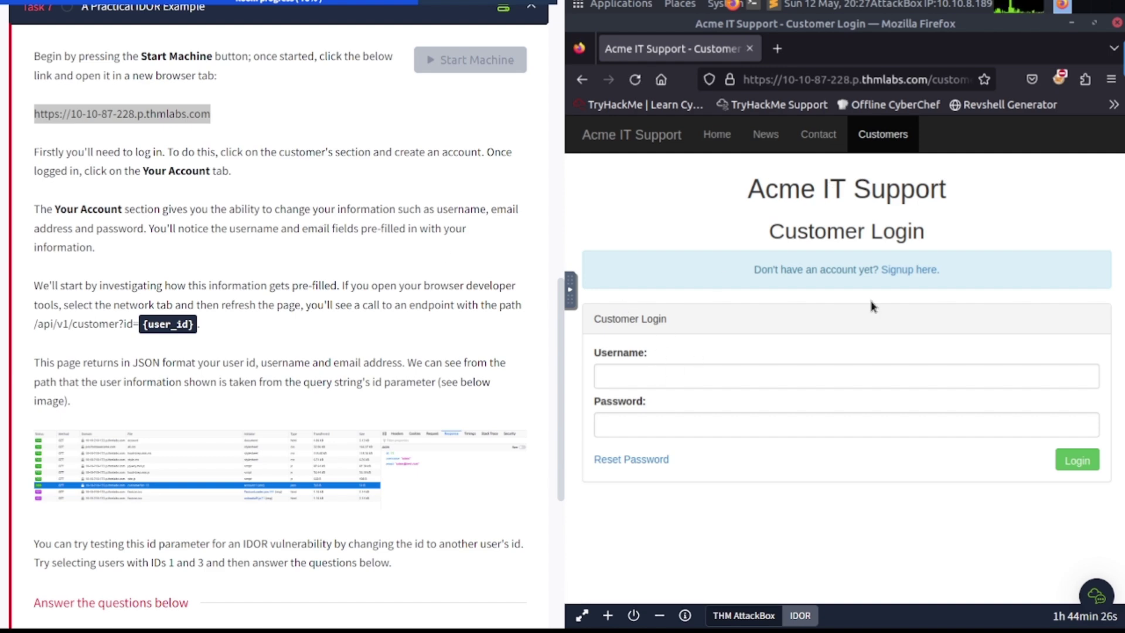
Step: Open the signup form and enter a new username and an email address
left_click(899, 272)
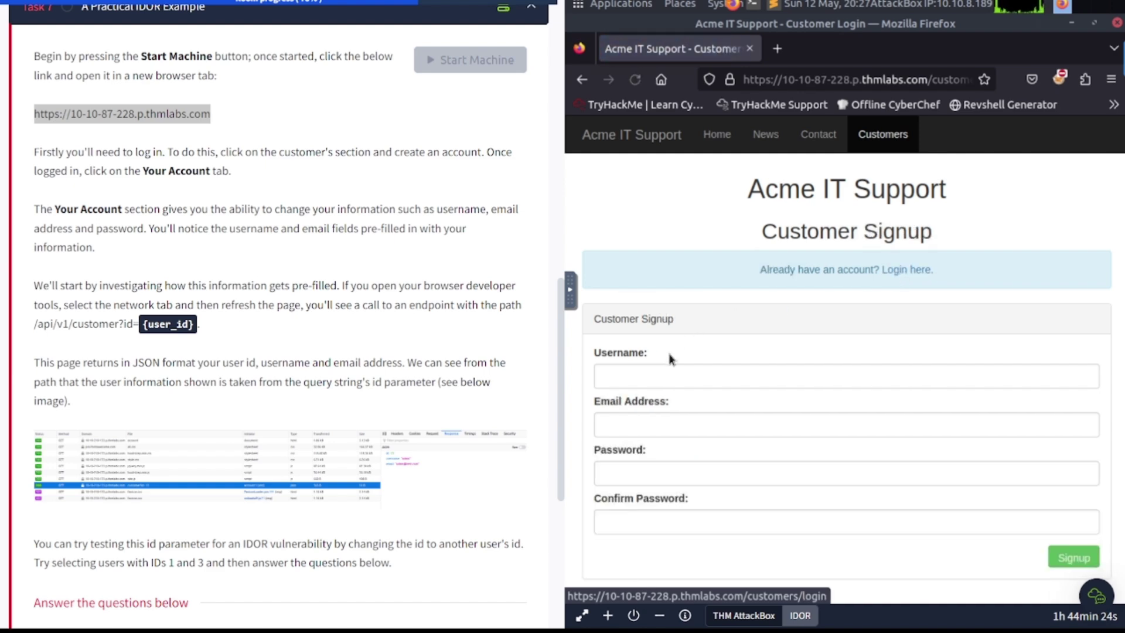
left_click(660, 378)
type("wiredogf")
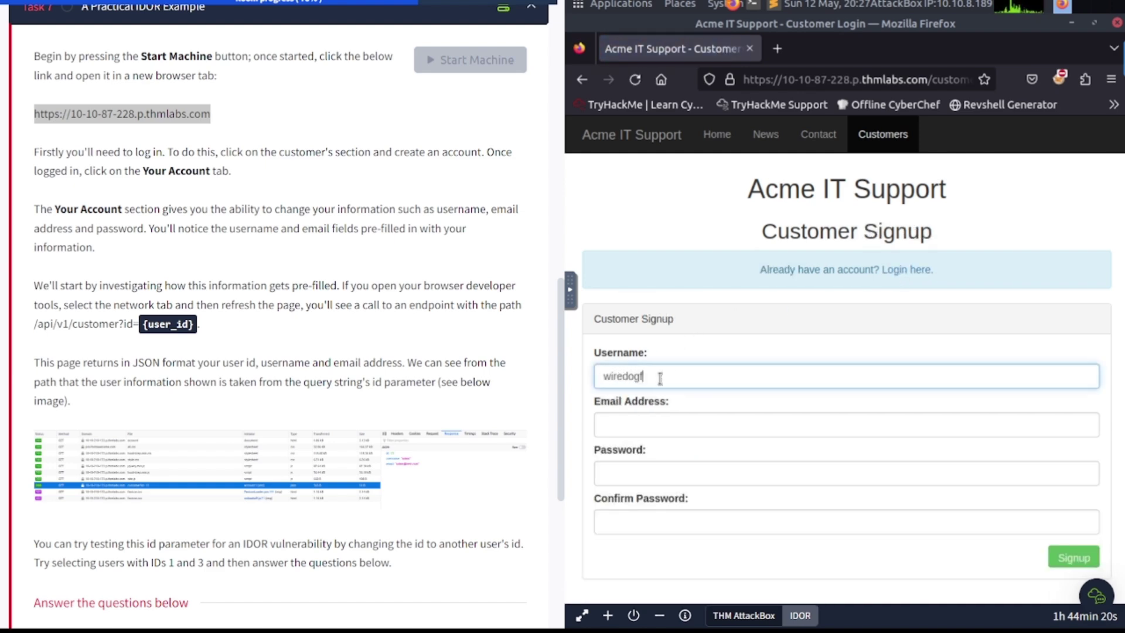
key("BackSpace")
type("sec")
left_click(662, 423)
type("test")
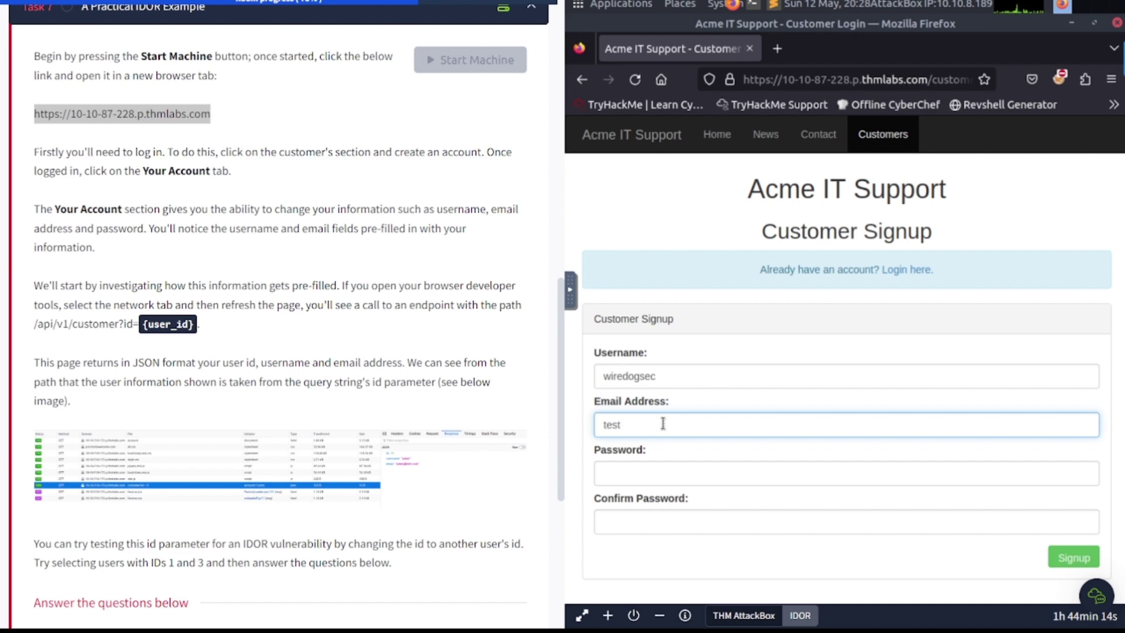
type("@email.com")
Step: Enter and confirm the account password, sign up, and save the login in Firefox
key("Tab")
type("password")
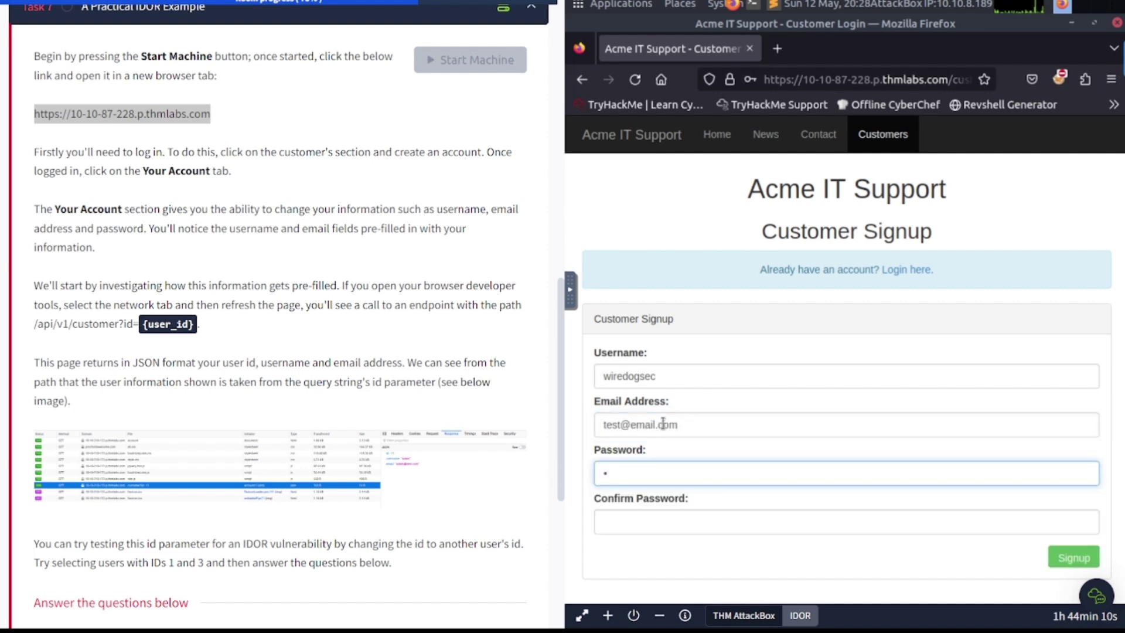
type("123")
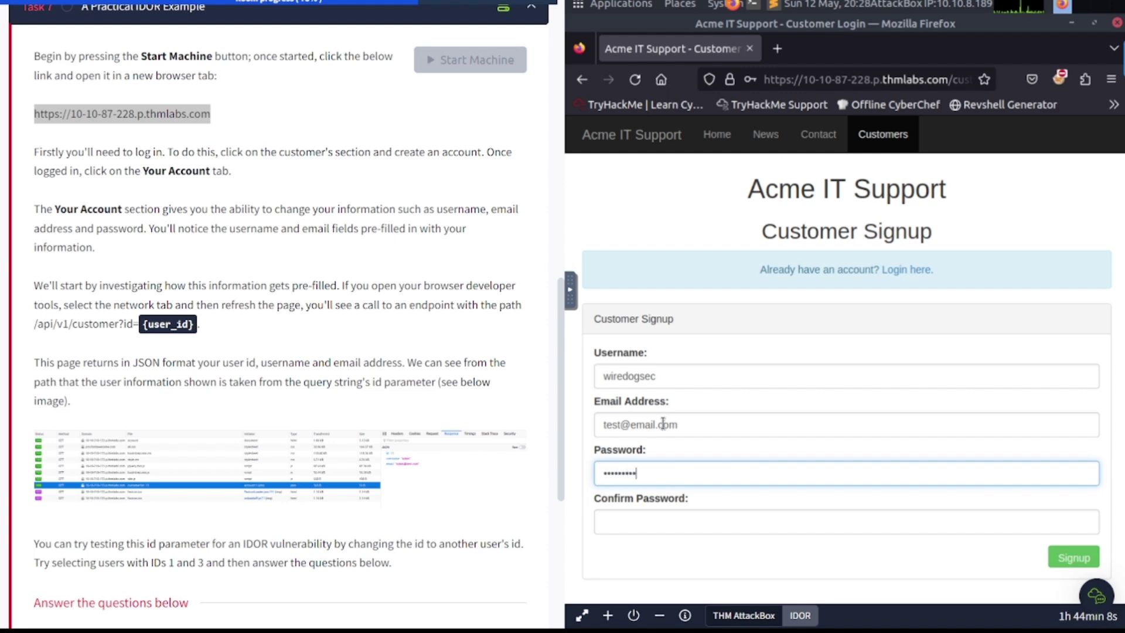
key("Tab")
type("password")
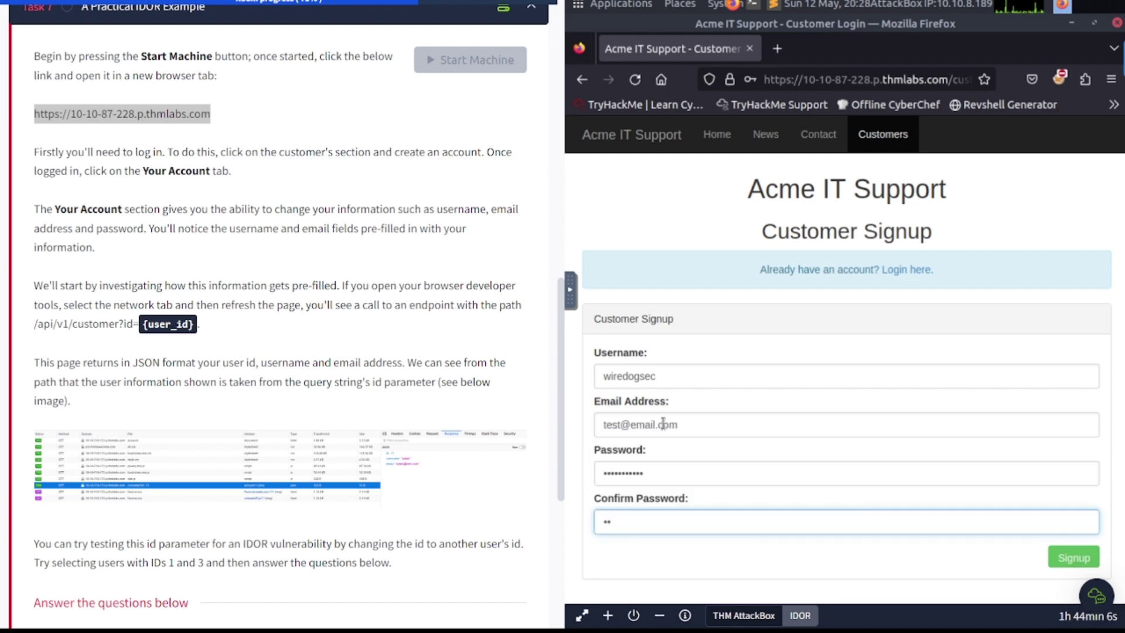
type("123")
key("Return")
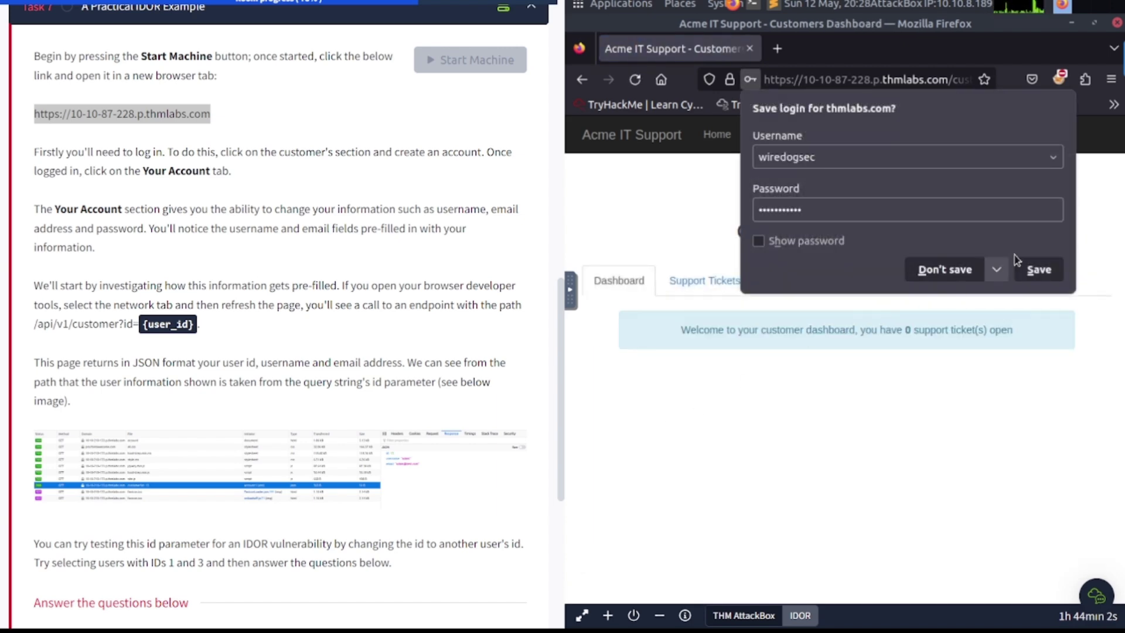
left_click(1036, 267)
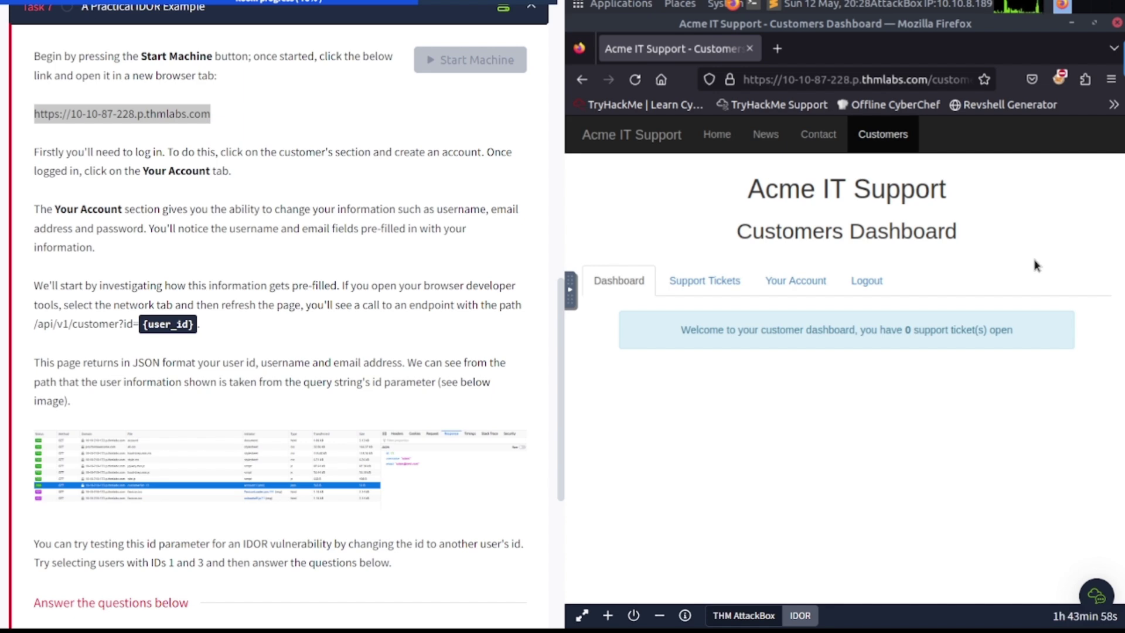
Step: Open Your Account to view the new customer's pre-filled username, email and password fields
left_click(794, 285)
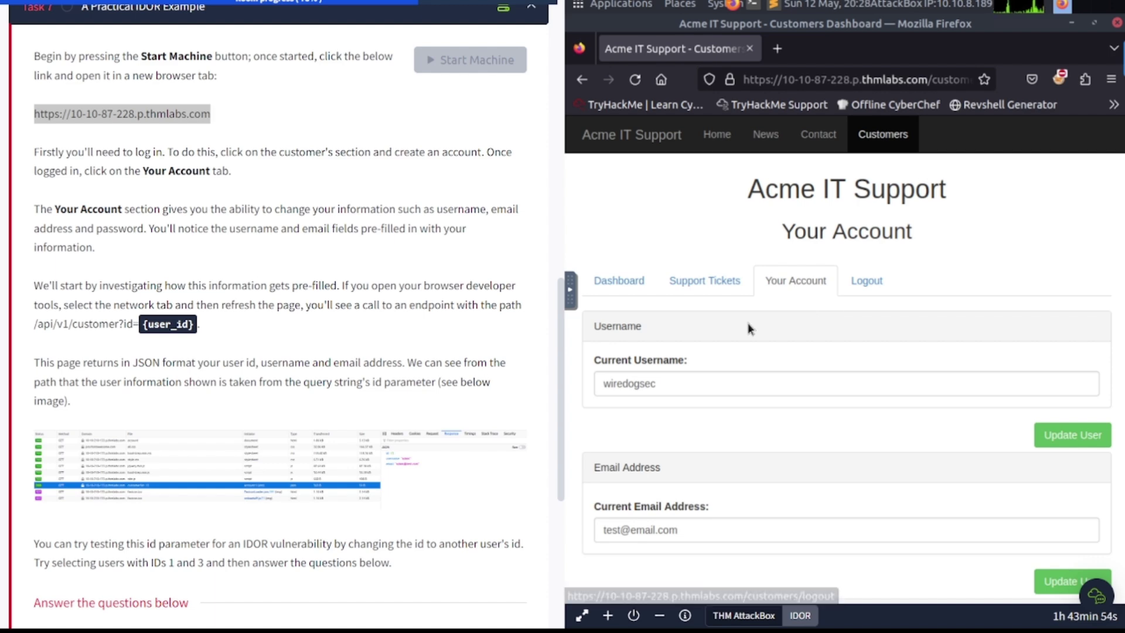
scroll(750, 328, "down", 3)
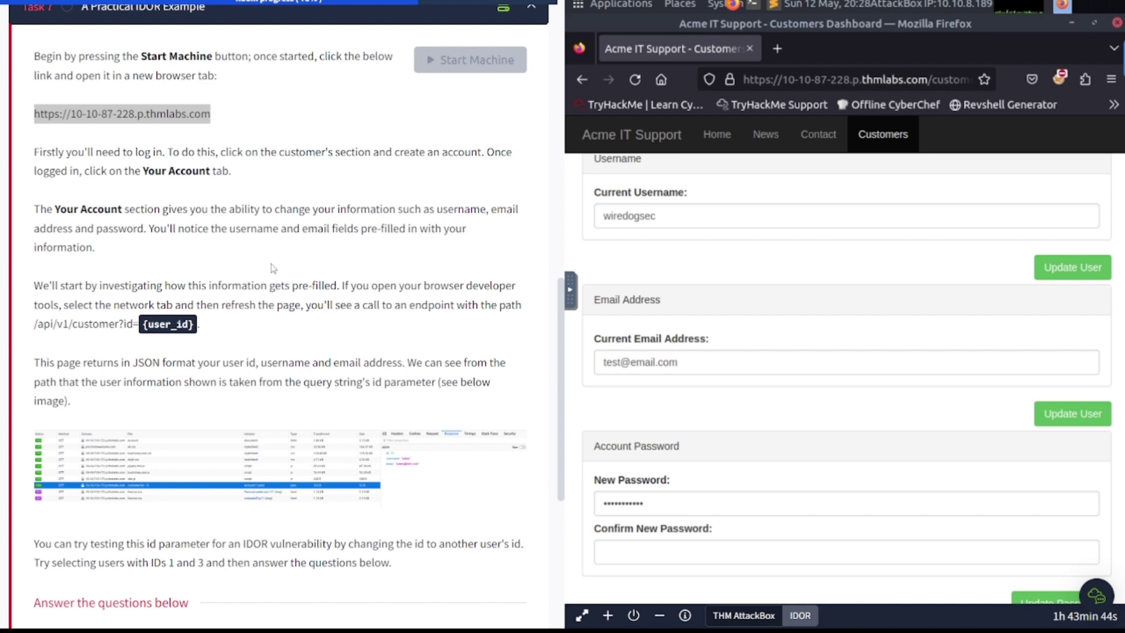
scroll(271, 267, "down", 5)
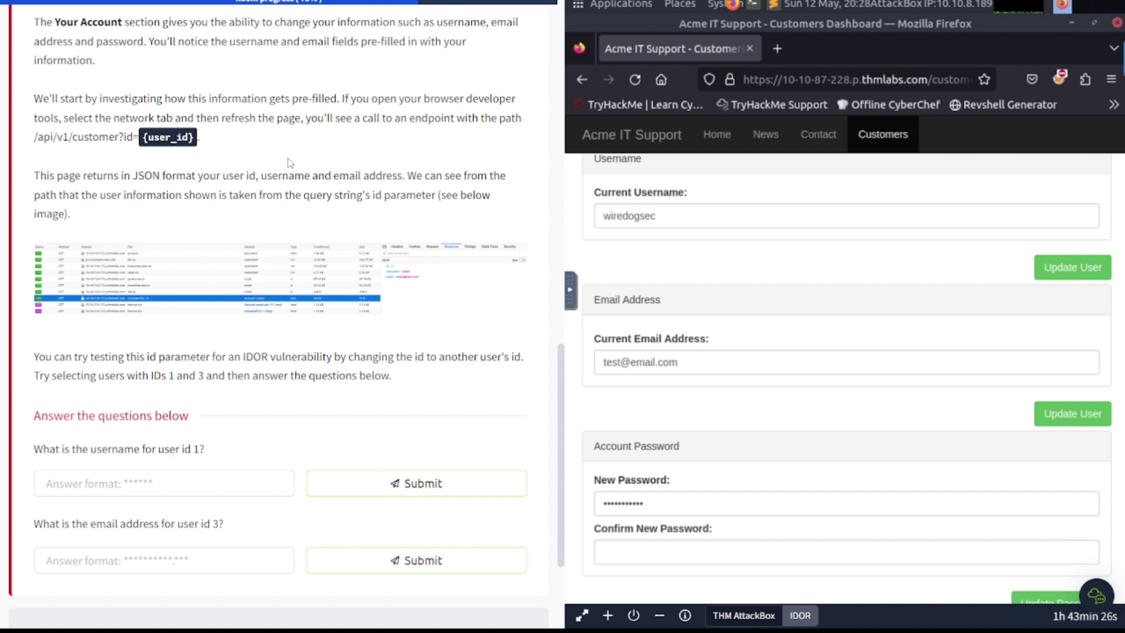
Step: Open Firefox's Web Developer Tools from More tools and enlarge the panel
left_click(1112, 79)
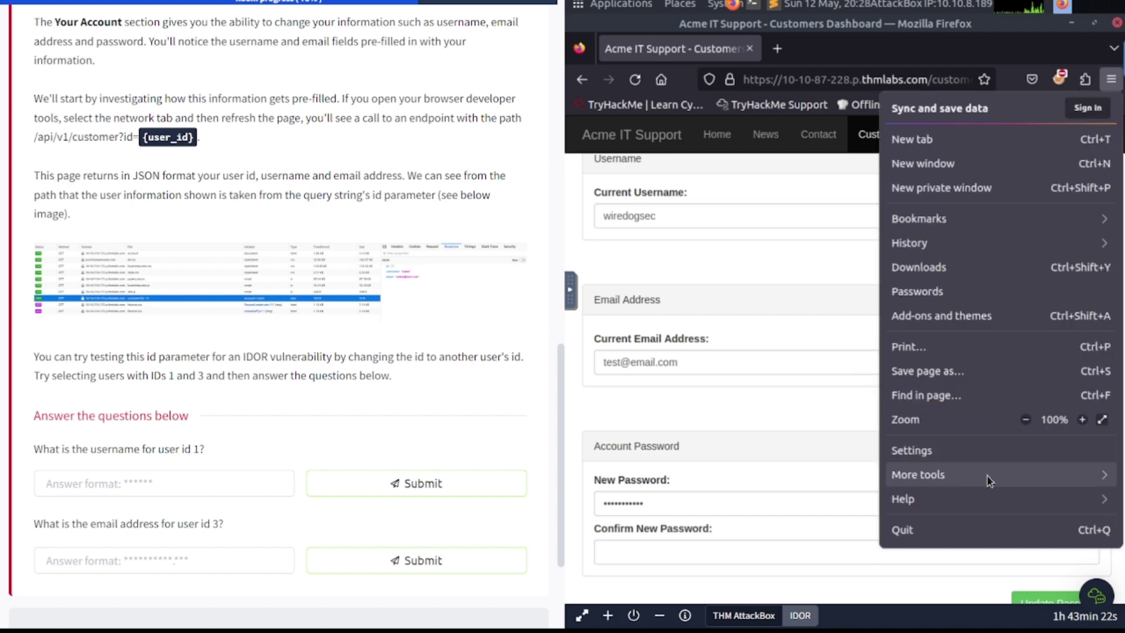
left_click(955, 478)
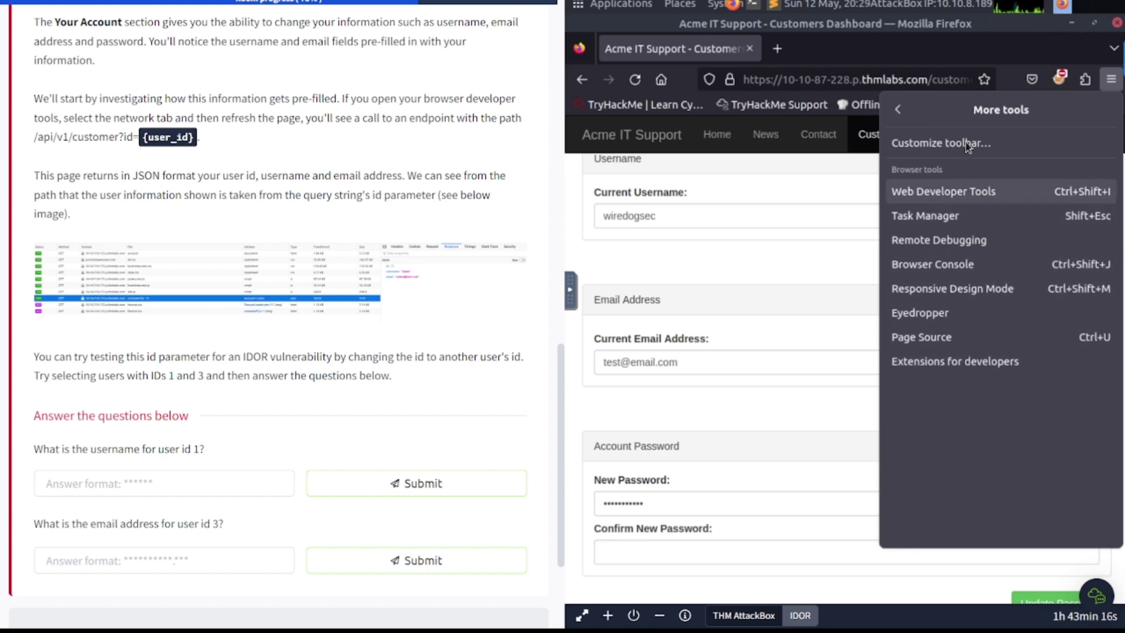
left_click(924, 198)
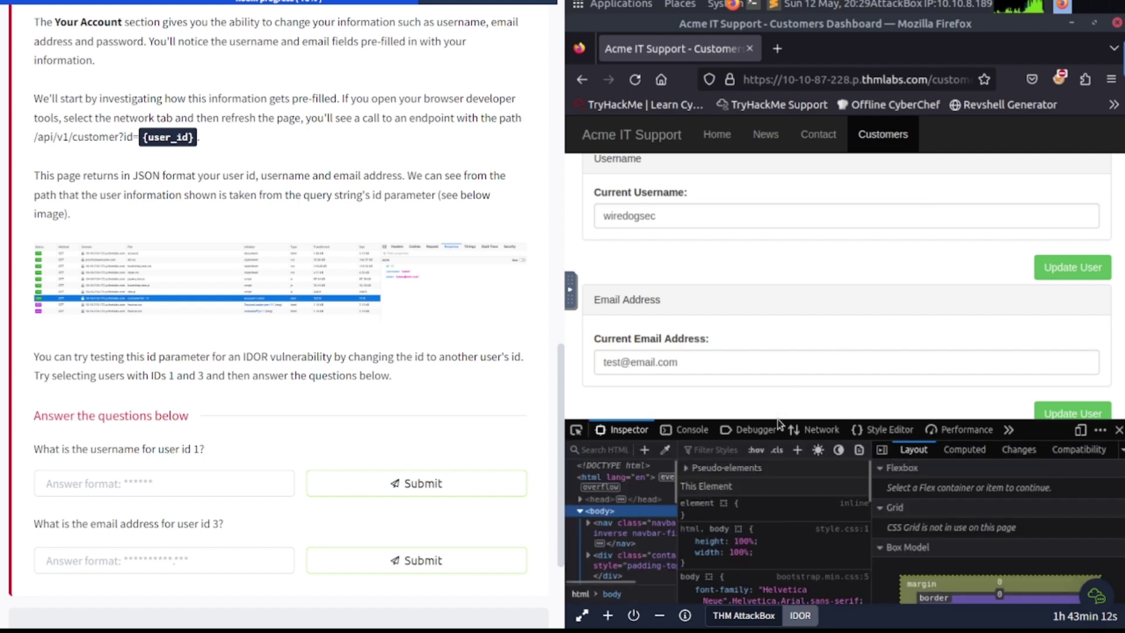
left_click_drag(778, 420, 778, 345)
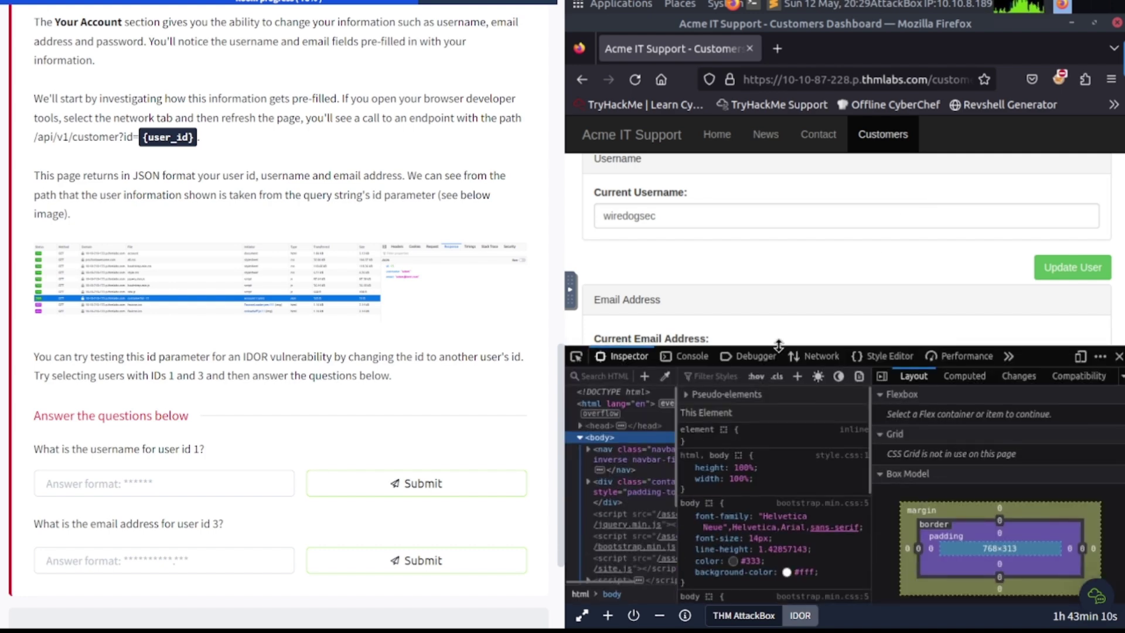
Step: Reload the account page with the Network tab showing, revealing the customer?id=15 request
left_click(805, 359)
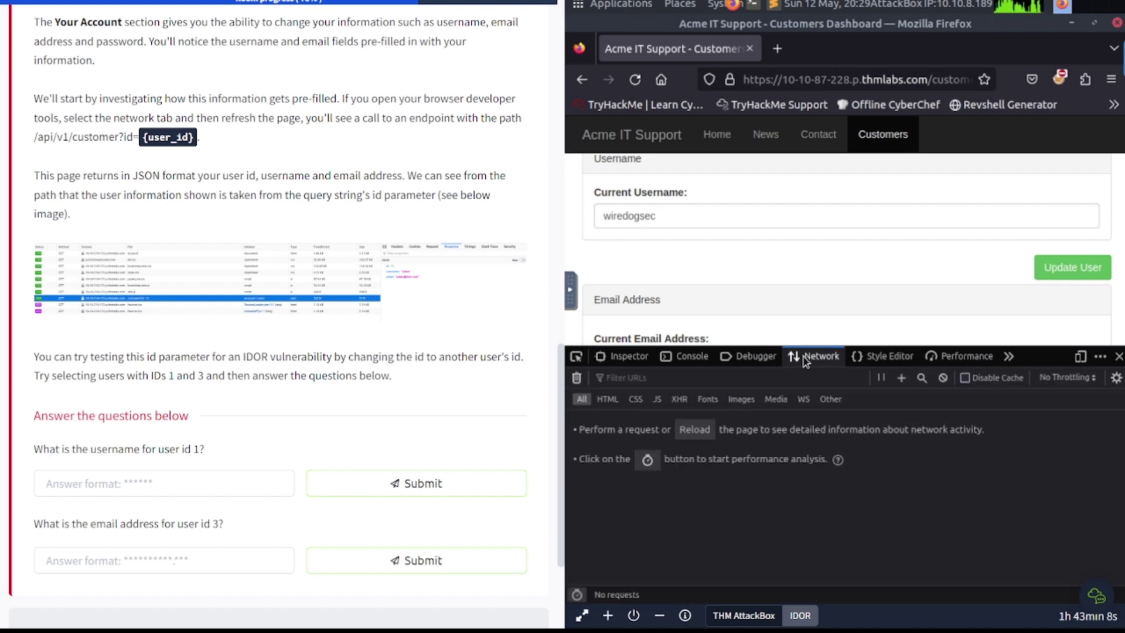
left_click(635, 81)
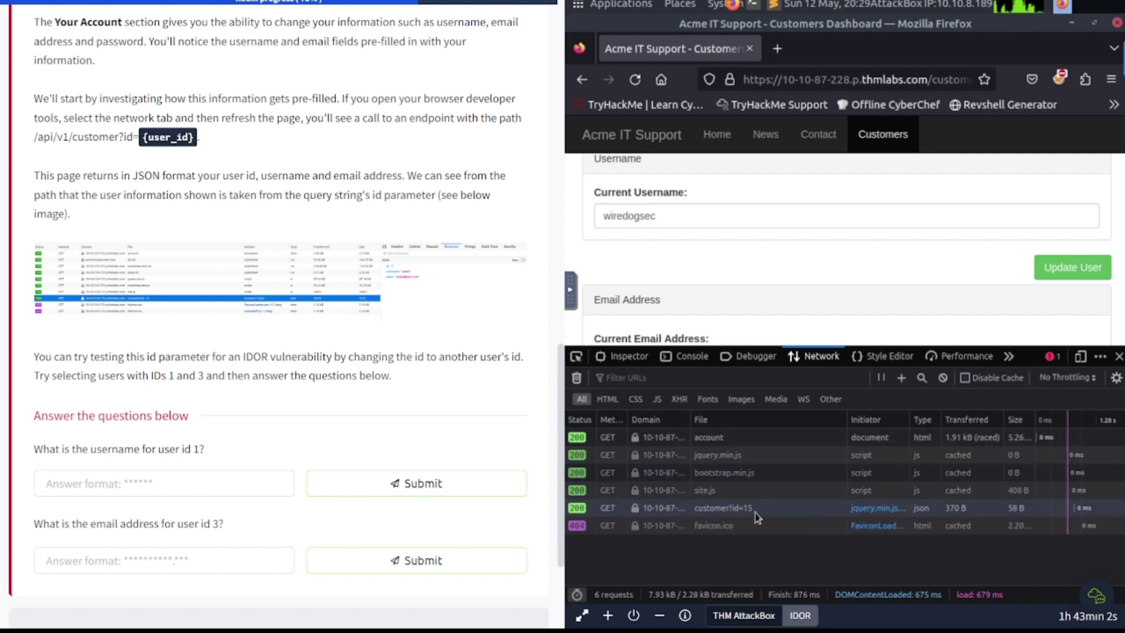
scroll(188, 361, "down", 2)
scroll(188, 361, "down", 1)
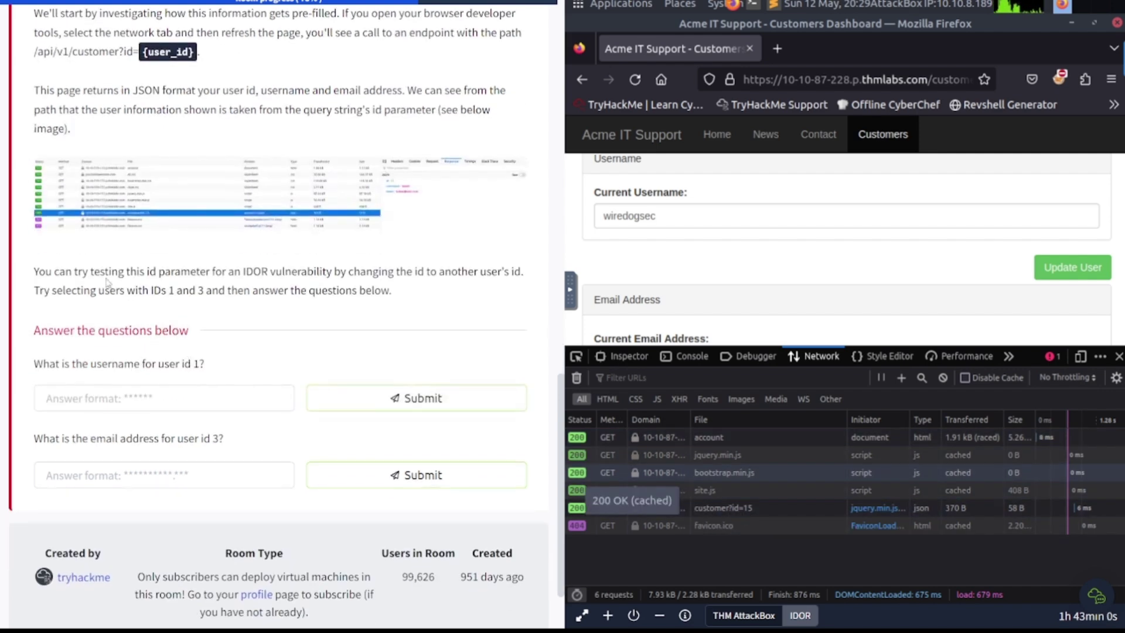
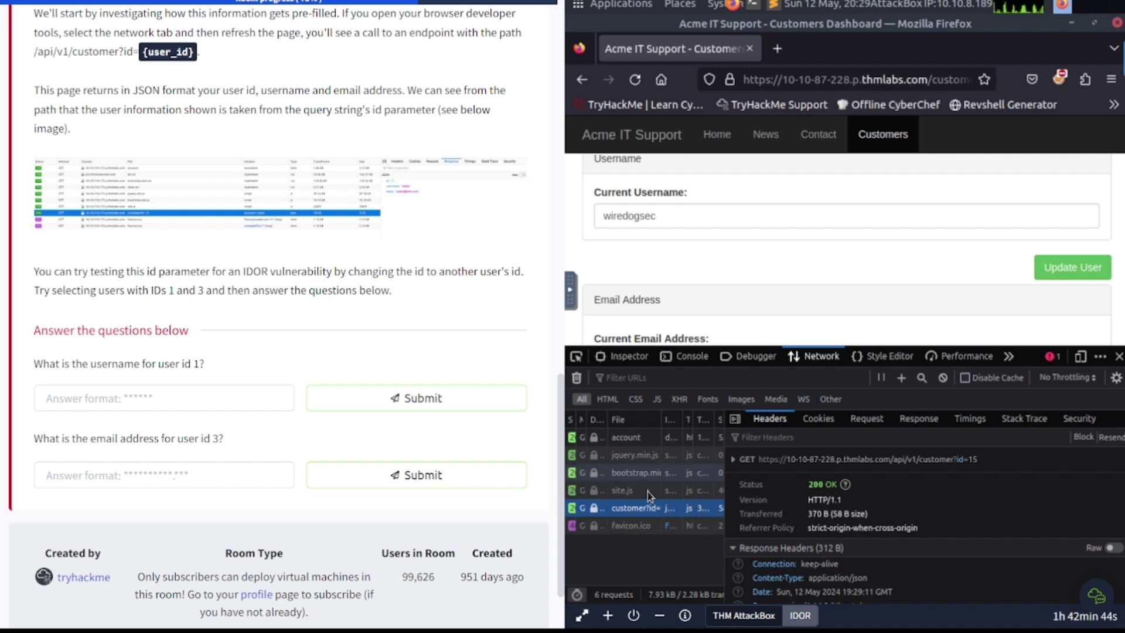
double_click(635, 510)
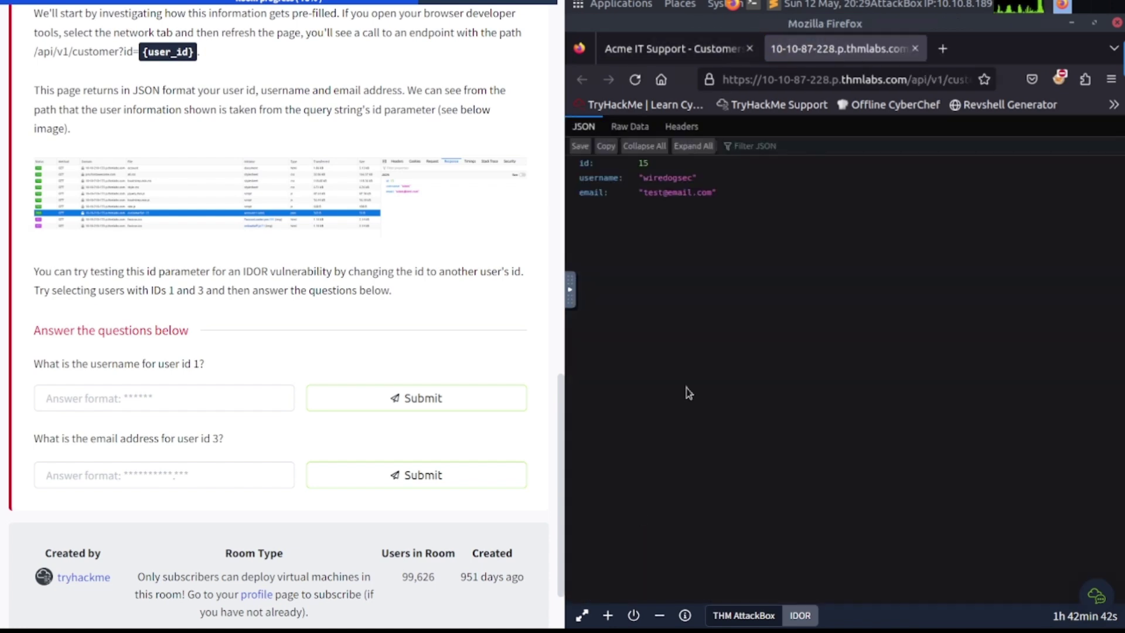
left_click(914, 48)
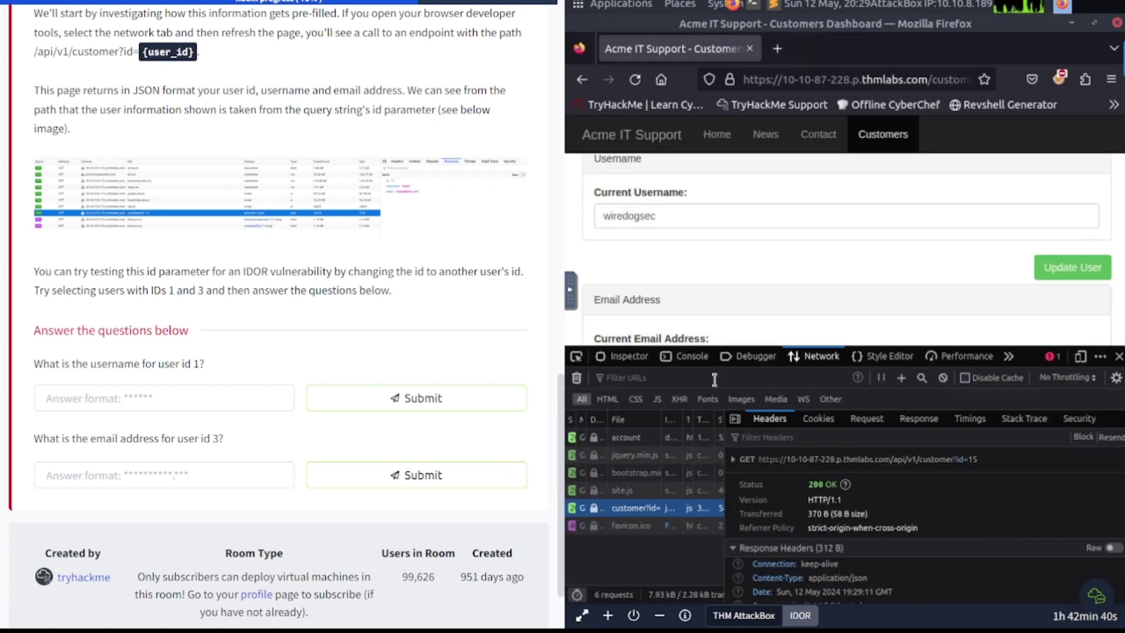
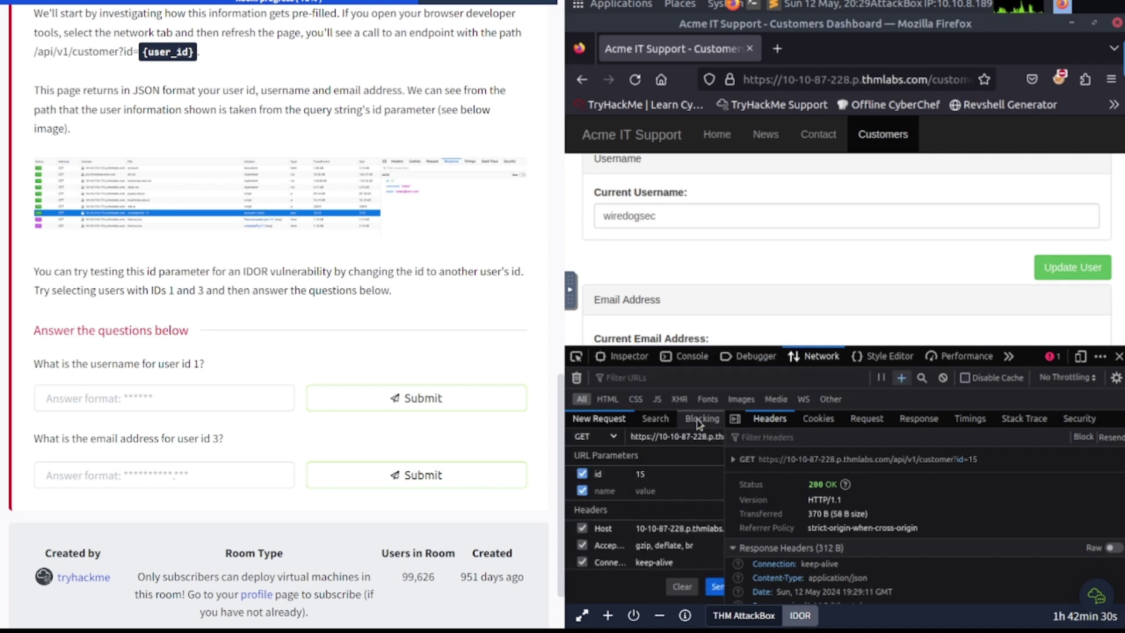
Step: Put the customer request's id parameter value 15 into edit mode in the New Request editor
left_click(646, 475)
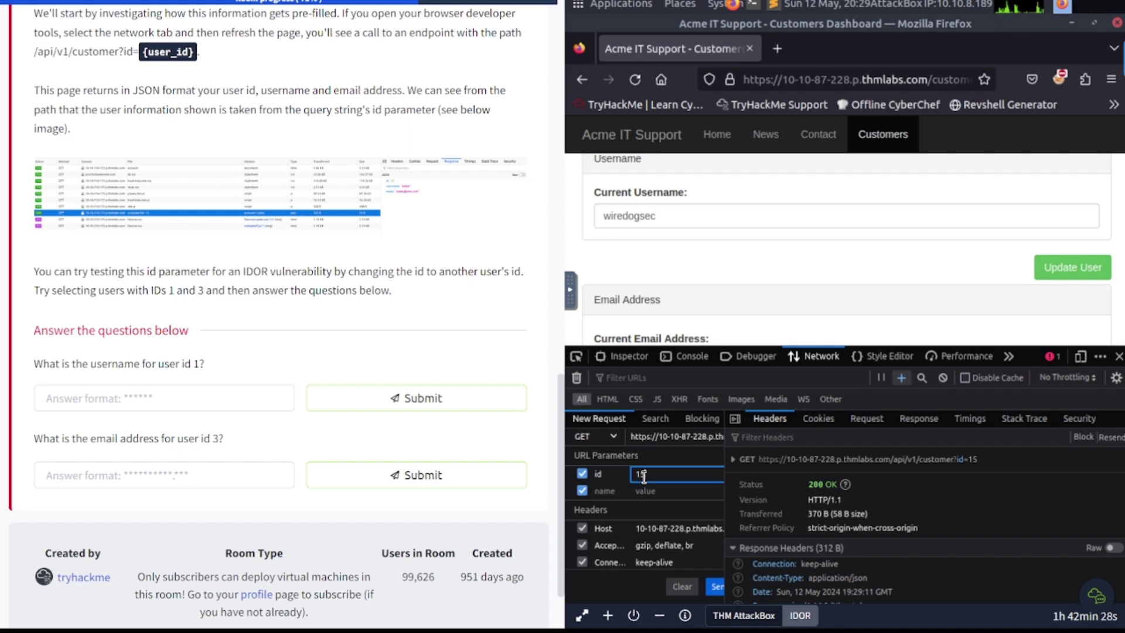
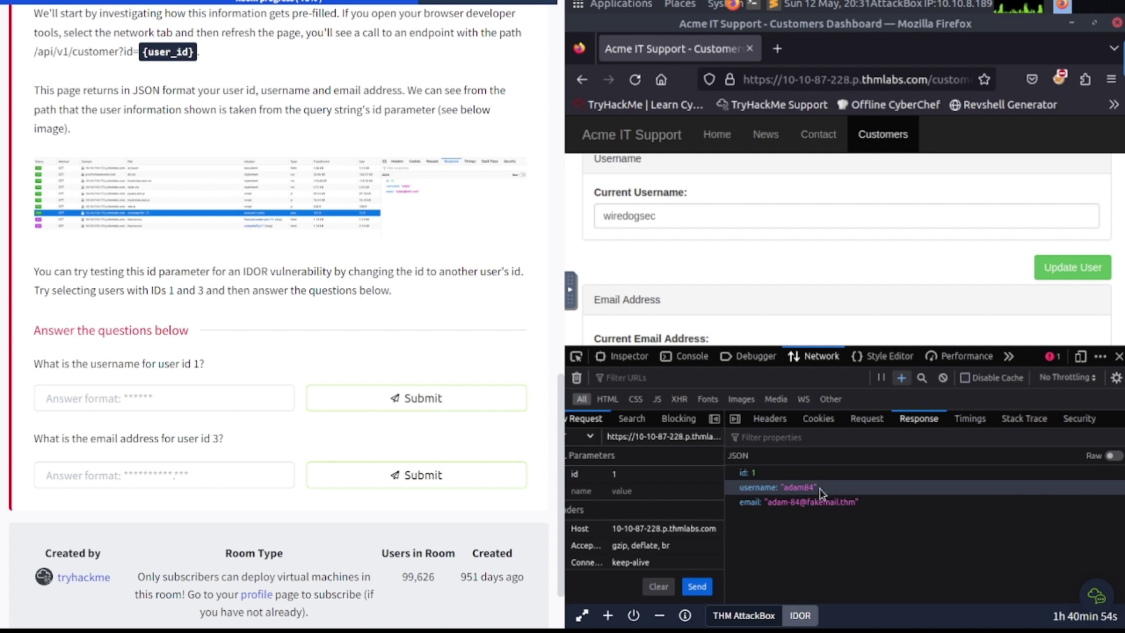
Step: Submit the username from the id 1 JSON response as the first answer
left_click(234, 405)
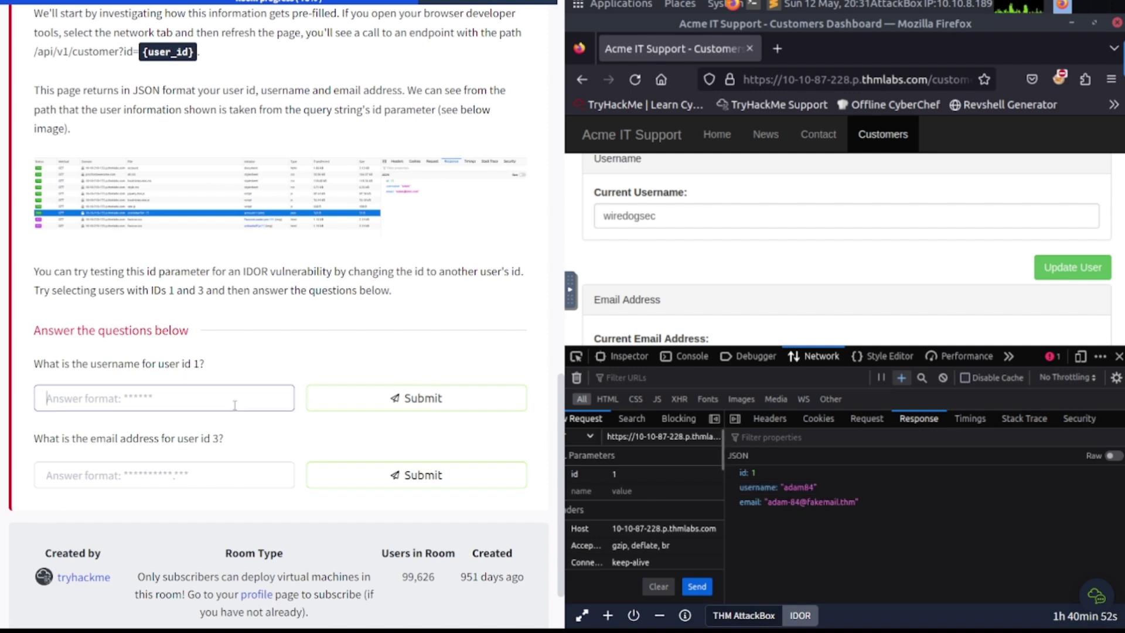
type("adam")
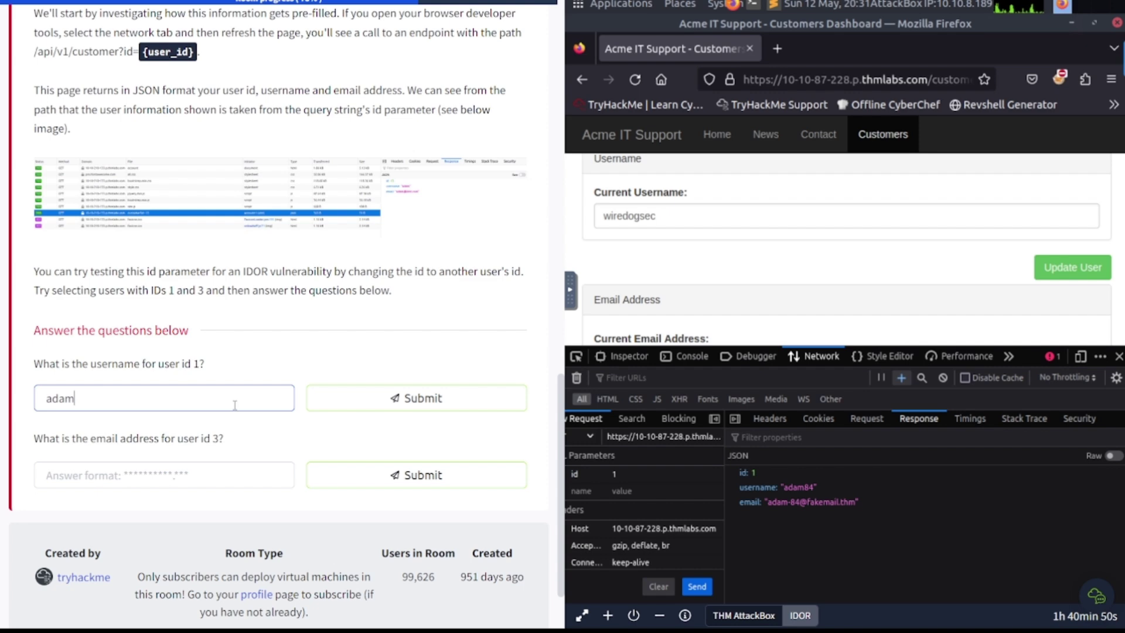
type("84")
key("Return")
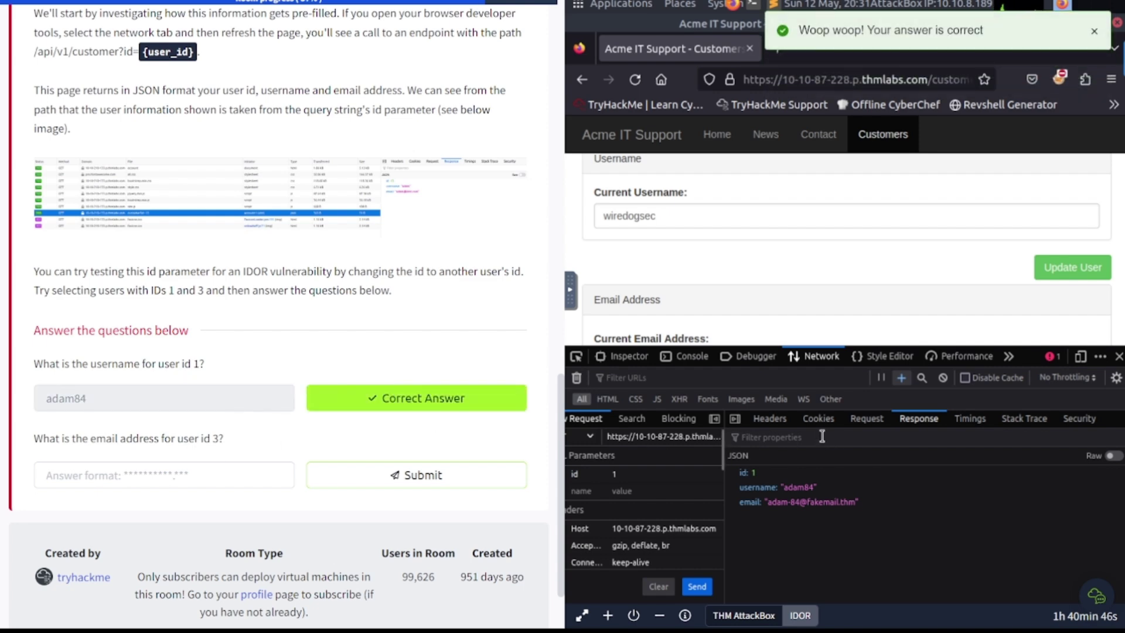
Step: Change the request's id parameter from 1 to 3 and resend it
left_click(615, 474)
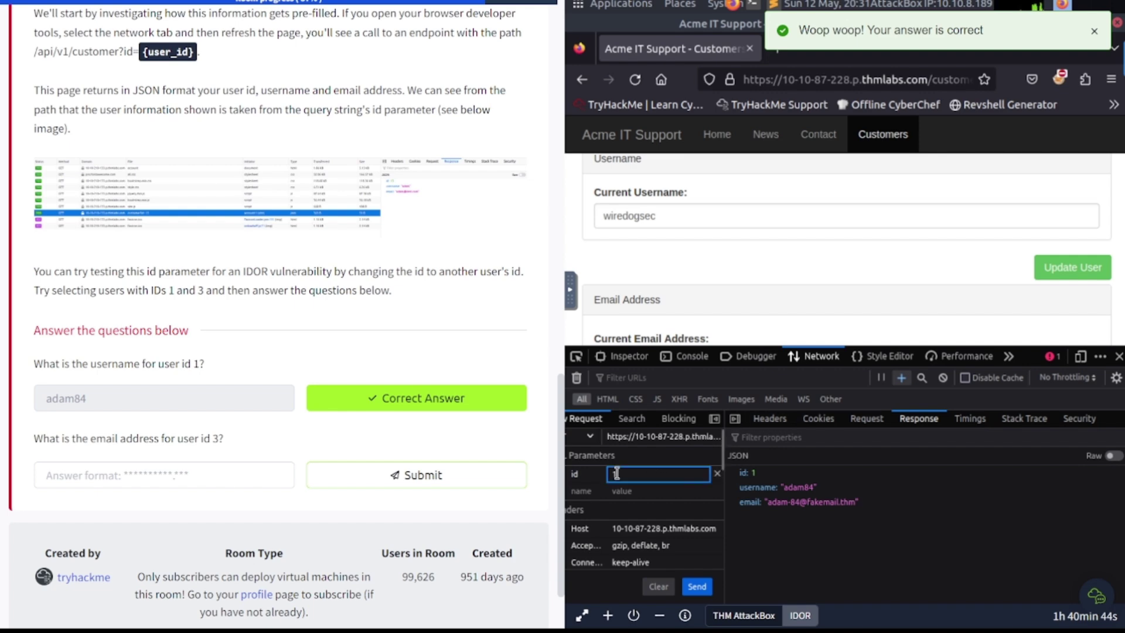
key("BackSpace")
type("3")
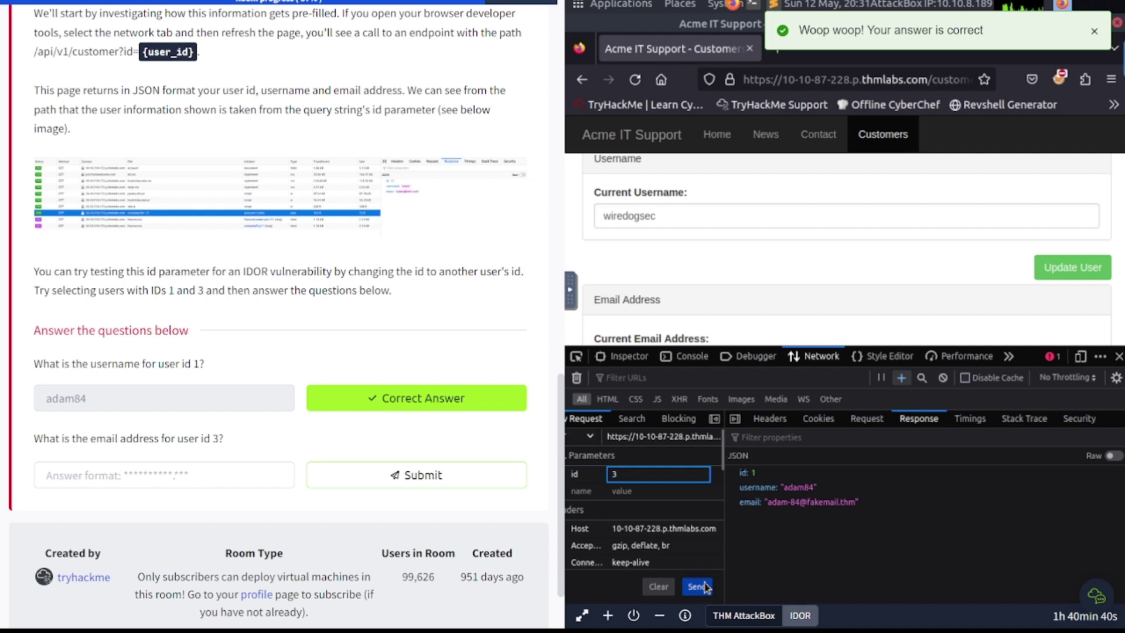
left_click(702, 586)
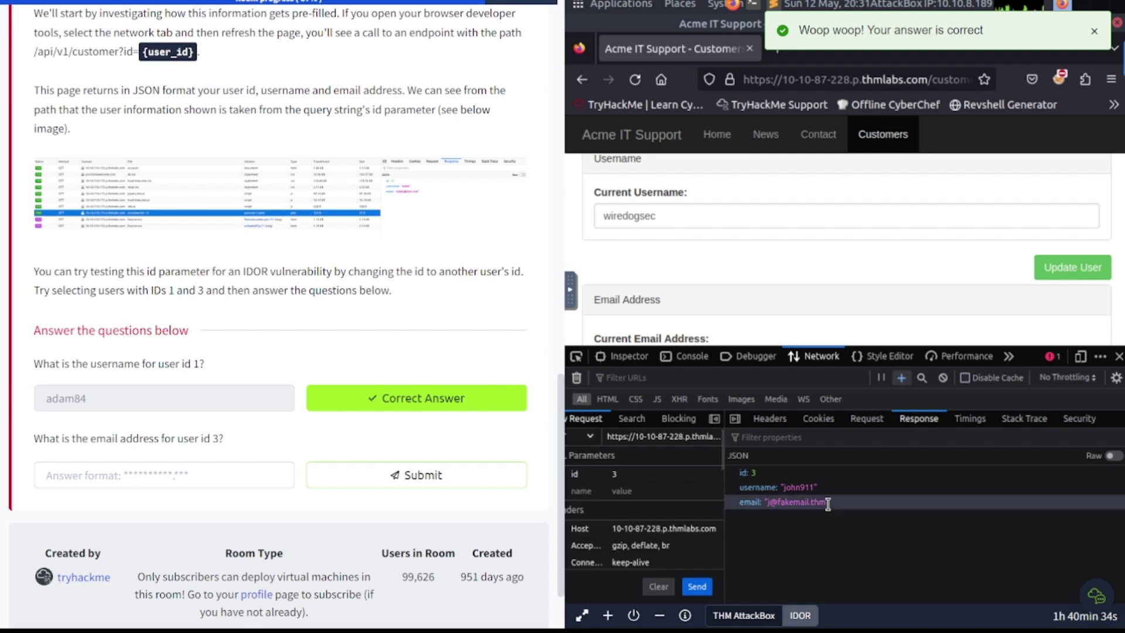
Step: Select user 3's email value in the JSON response for copying
left_click_drag(830, 503, 770, 504)
left_click(764, 503)
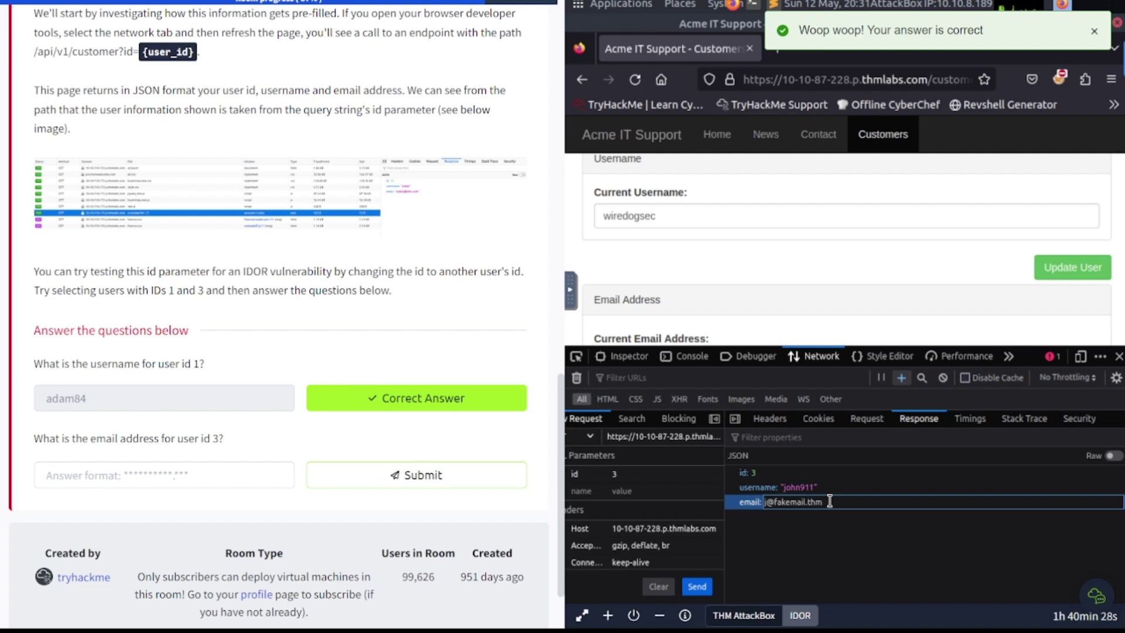
left_click_drag(828, 501, 745, 503)
key("ctrl+c")
Step: Paste user 3's email into the second answer, submit it, and dismiss the congratulations popup
left_click(188, 471)
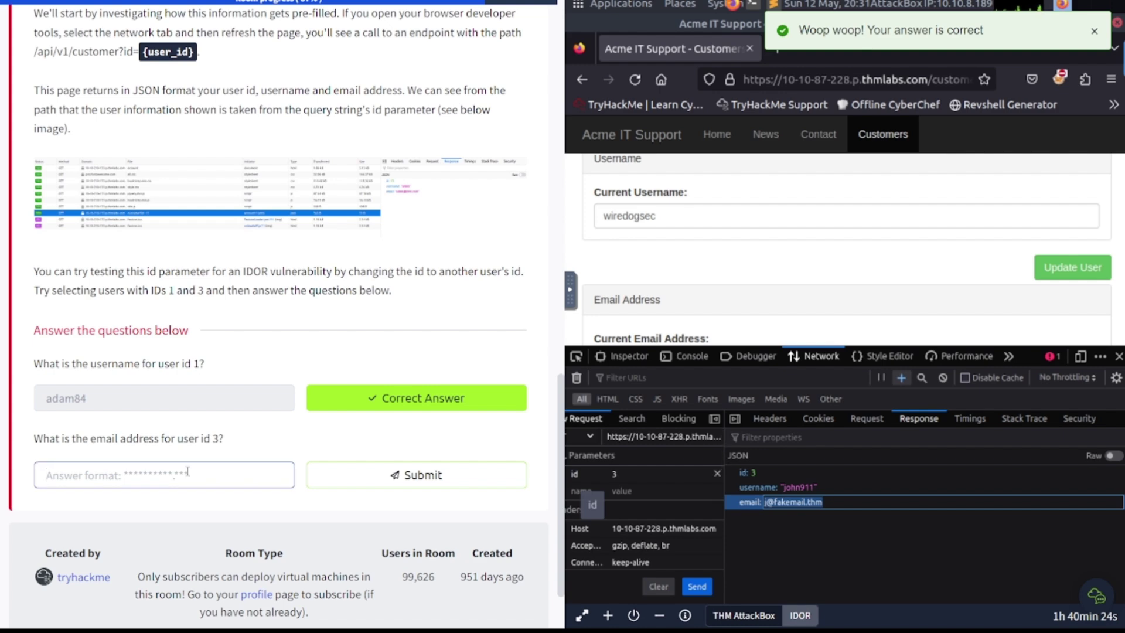
key("ctrl+v")
key("Return")
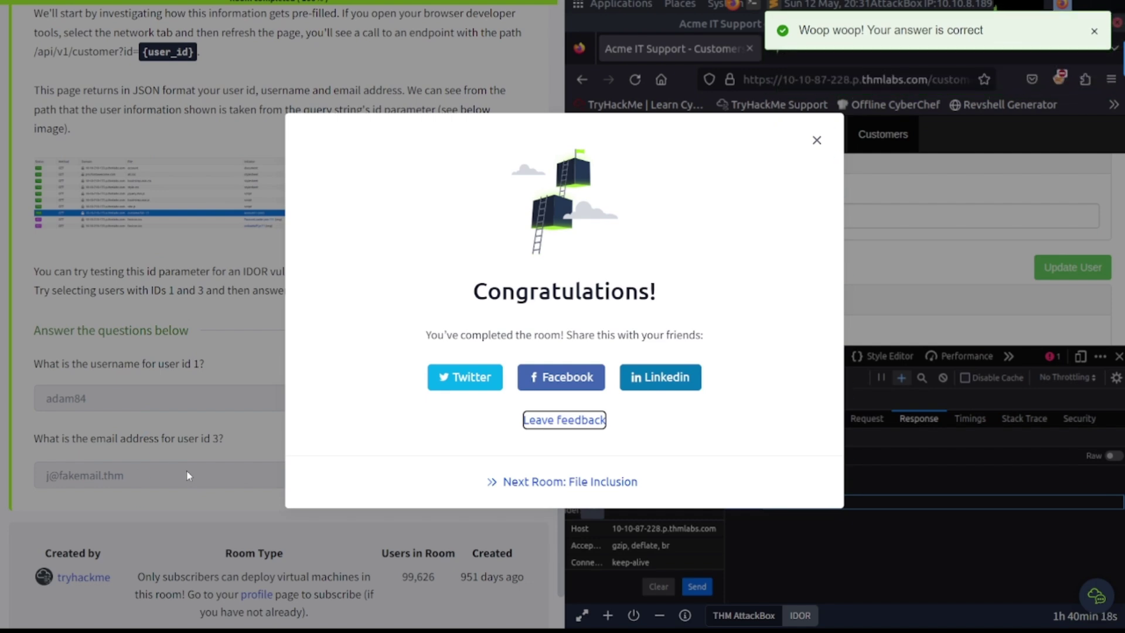
left_click(818, 141)
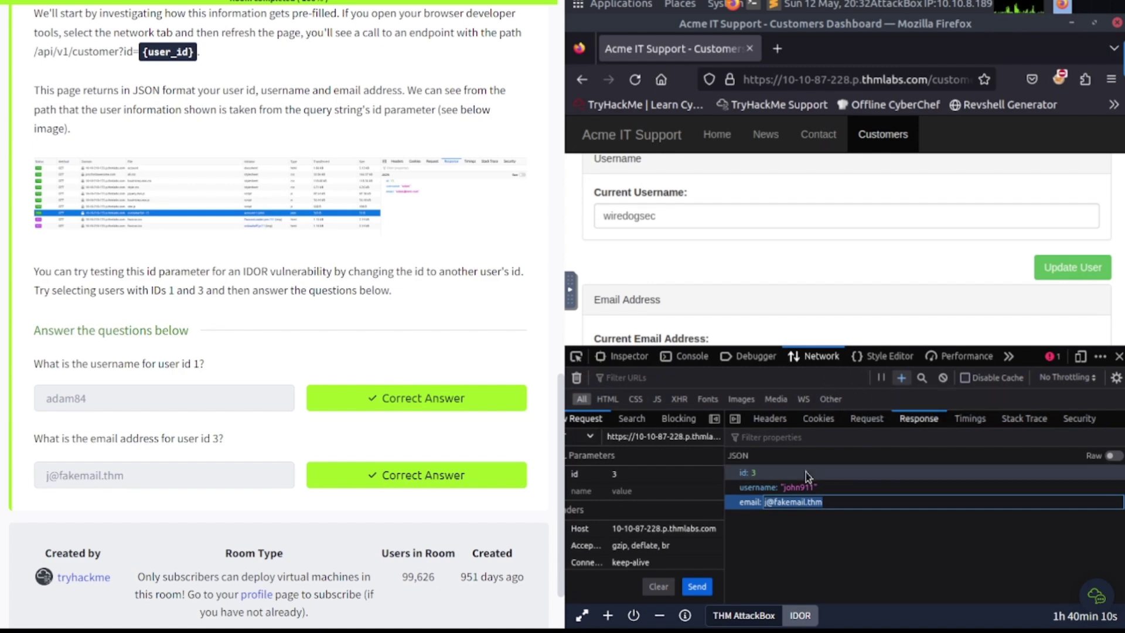
Step: Reopen Web Developer Tools, reload the page, and view the customer?id=15 request details
left_click(586, 406)
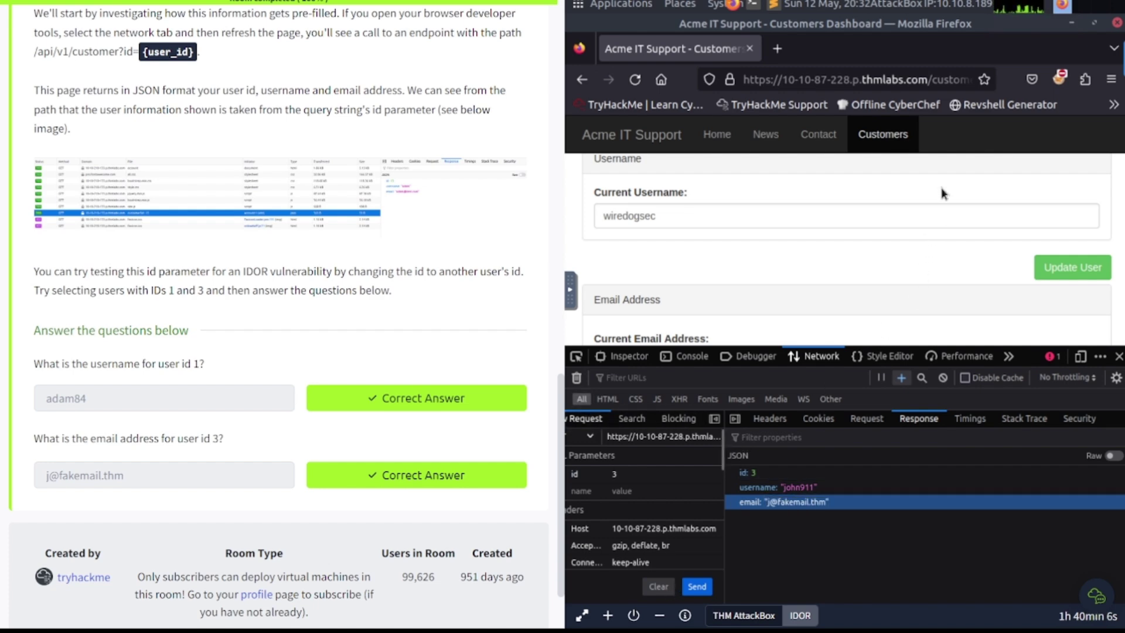
left_click(1119, 356)
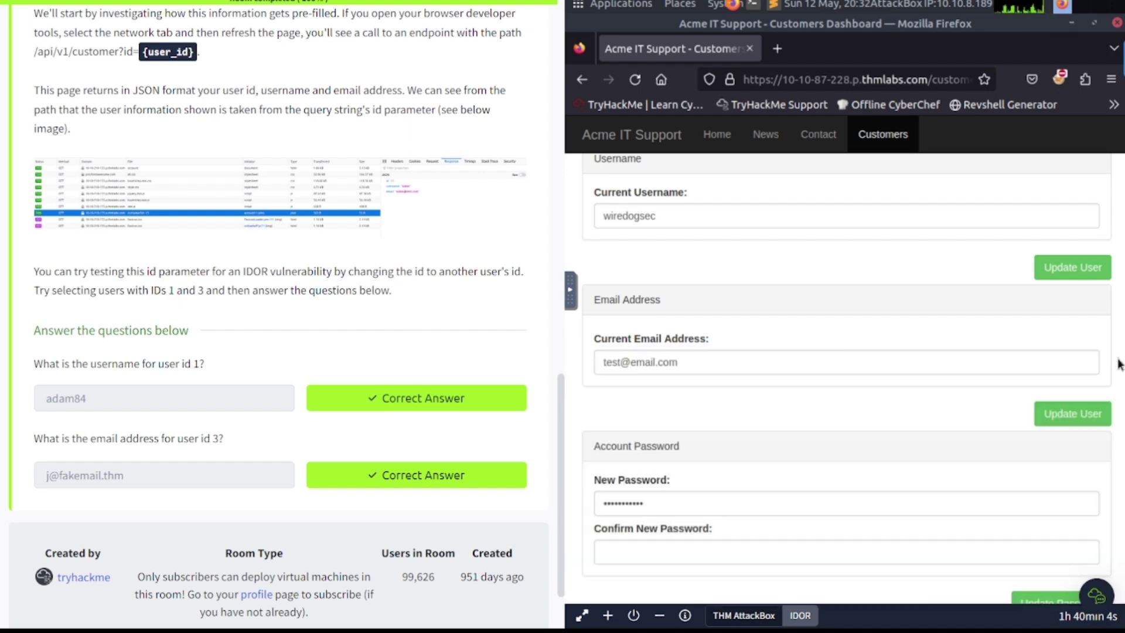
left_click(1111, 81)
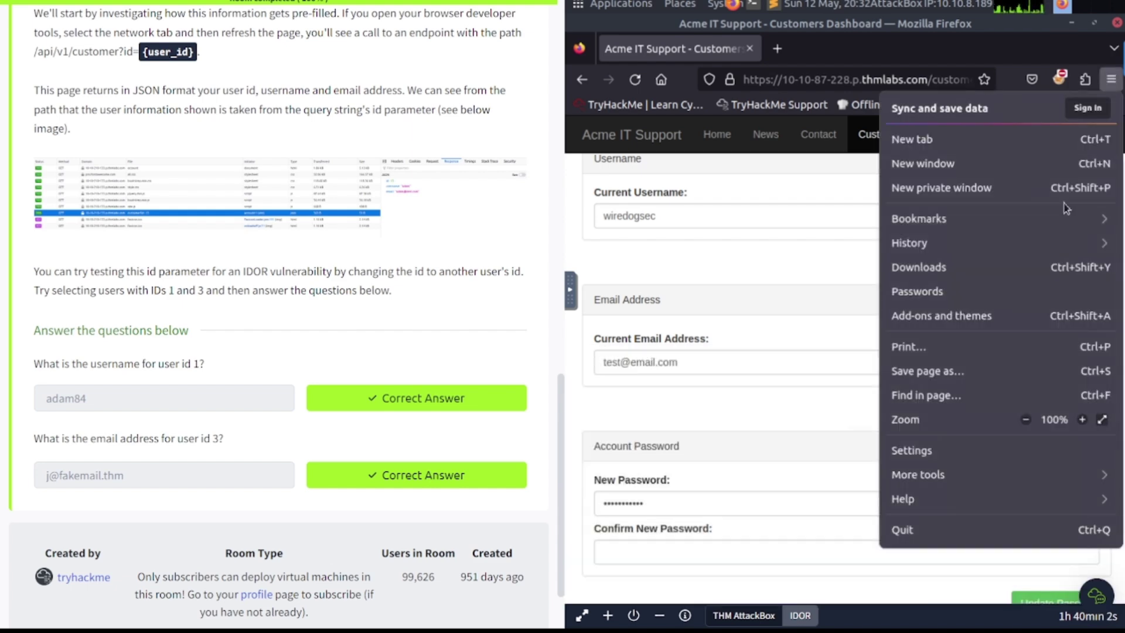
left_click(949, 479)
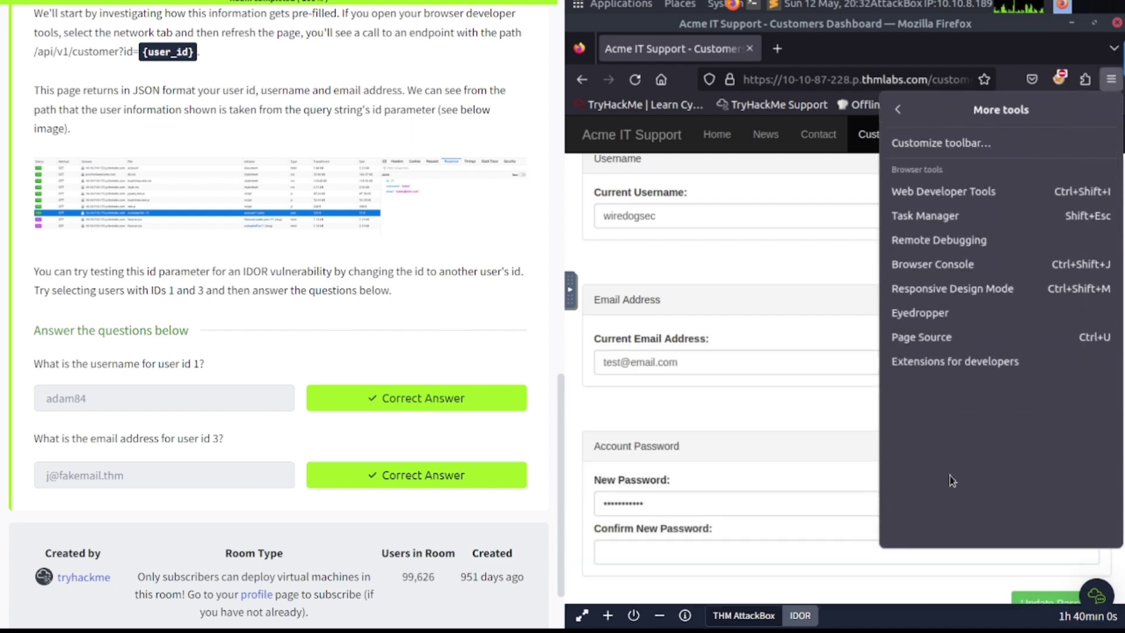
left_click(952, 198)
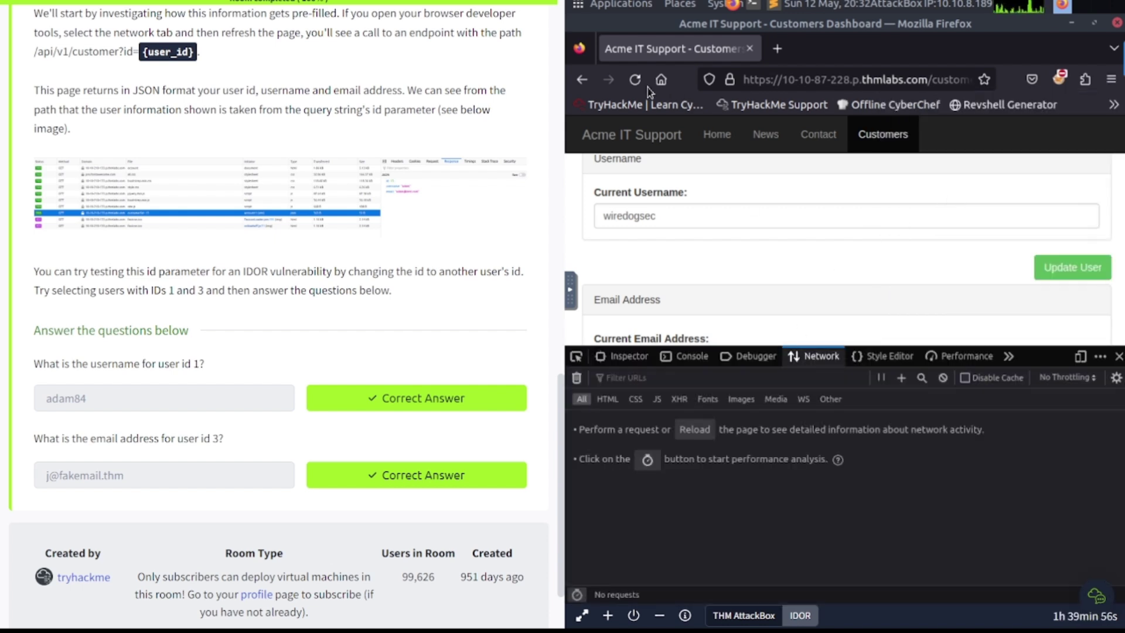
left_click(634, 83)
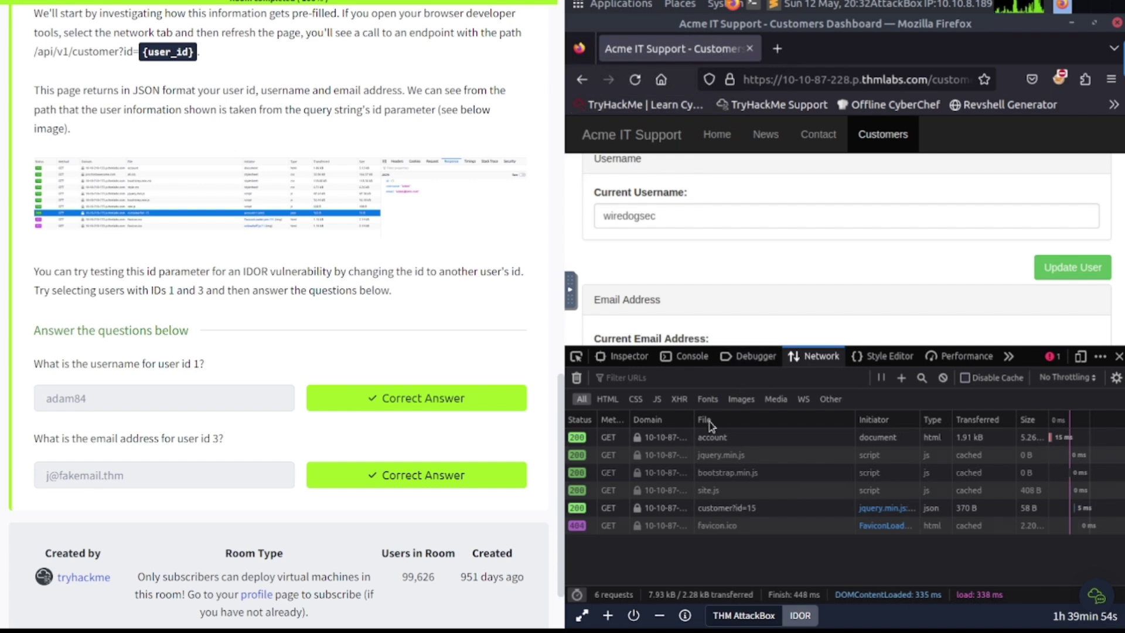
left_click(725, 508)
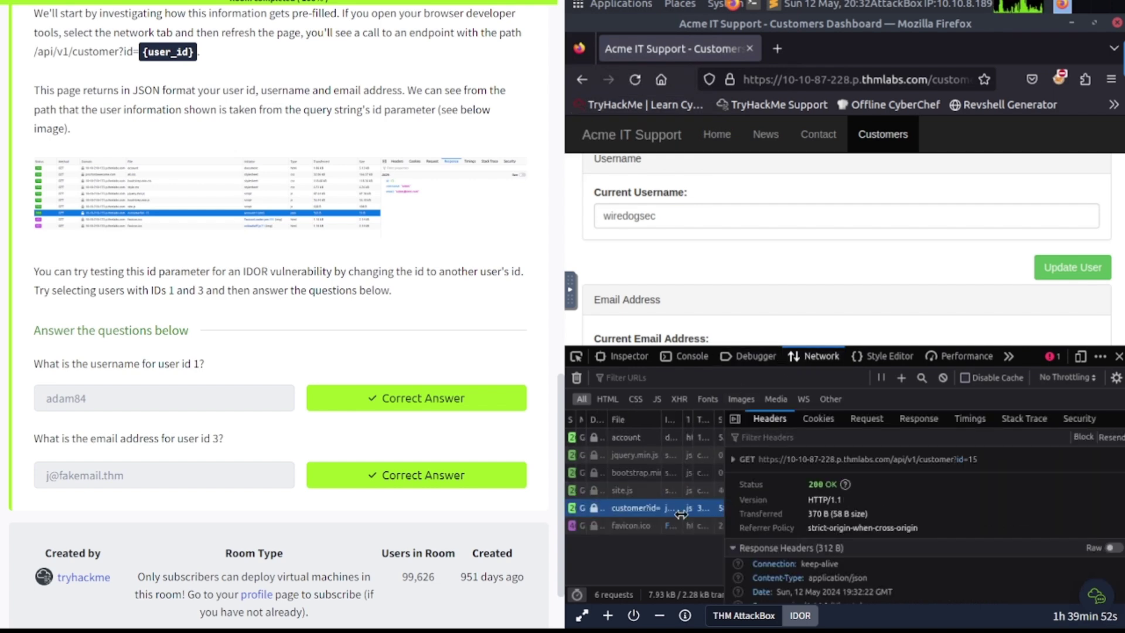
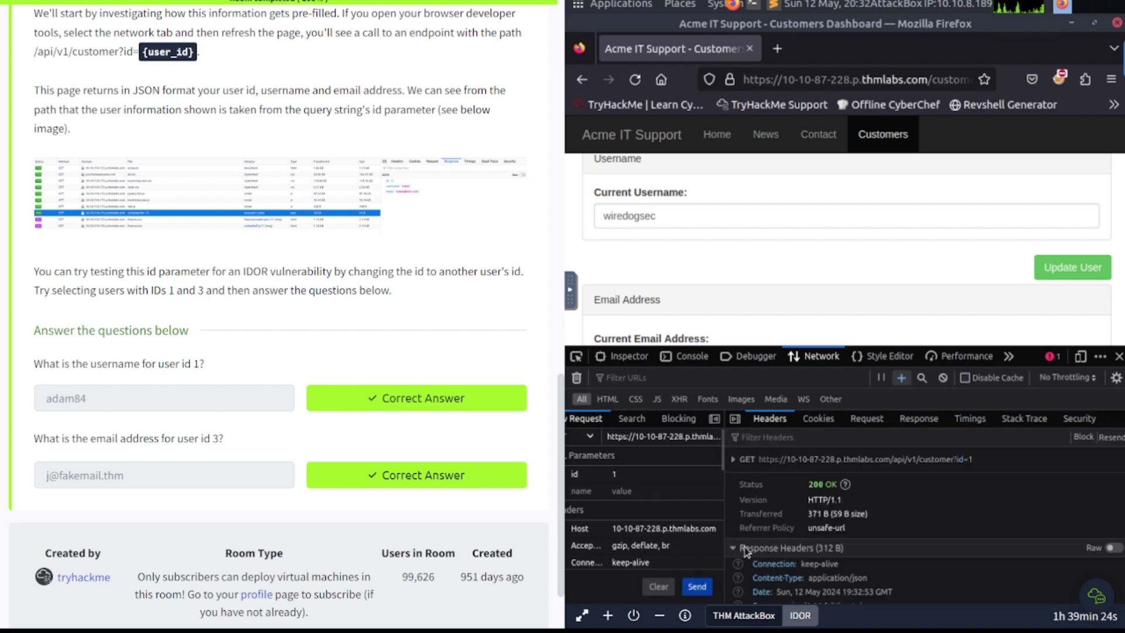
Step: View the JSON response body of the resent /api/v1/customer?id=1 request, exposing that user's username and e-mail
left_click(918, 418)
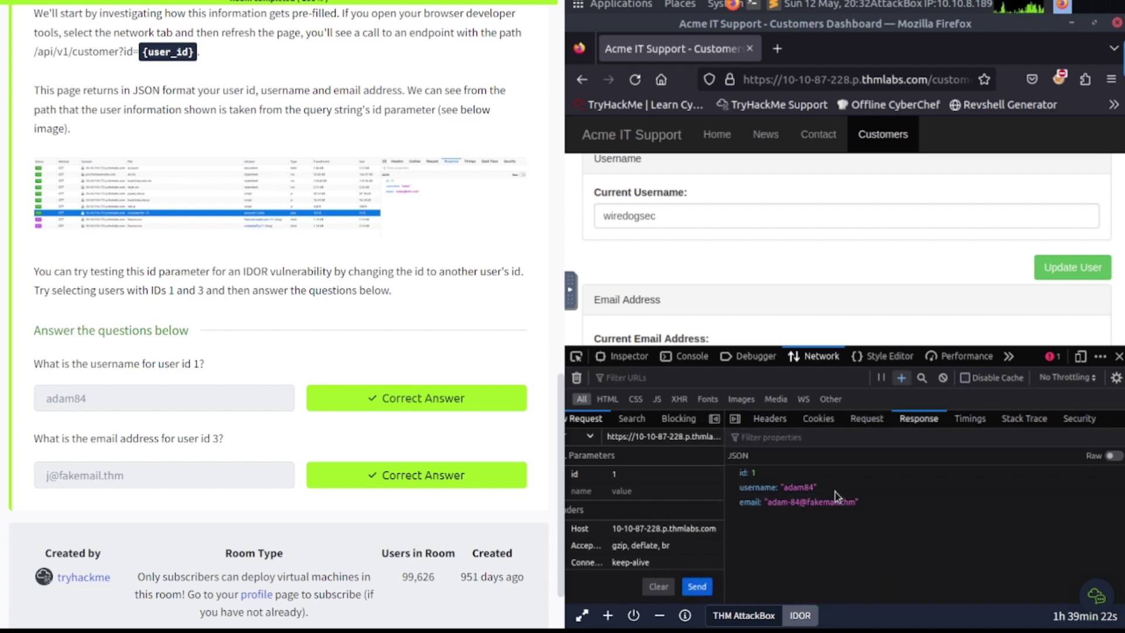